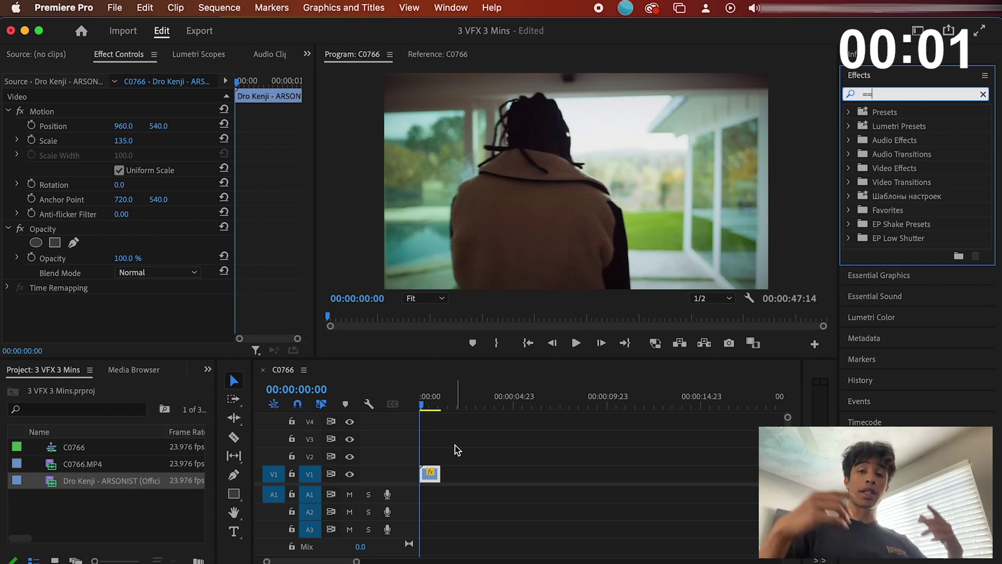
# Add a white KENJI text title over the music video.
pyautogui.click(233, 532)
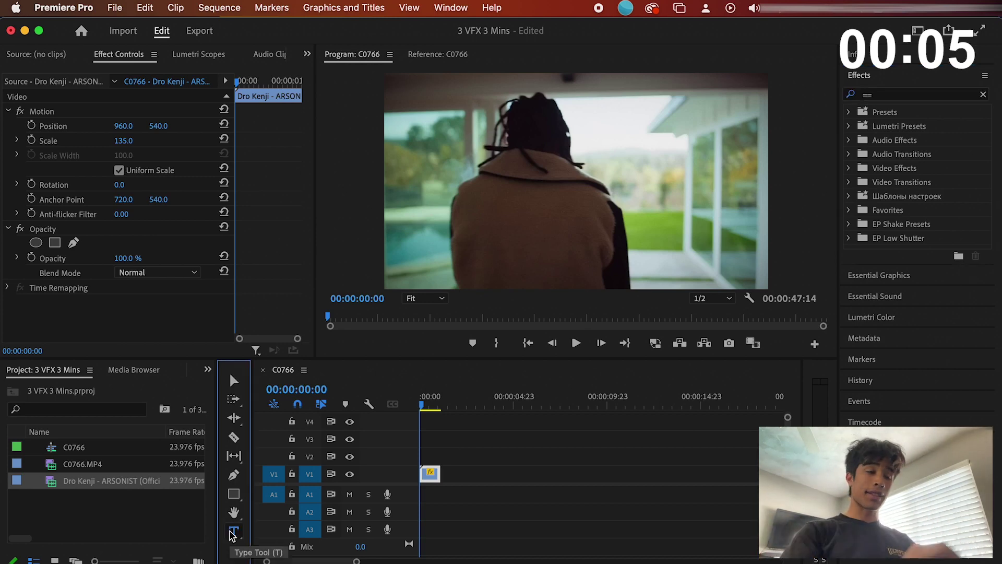
pyautogui.click(465, 185)
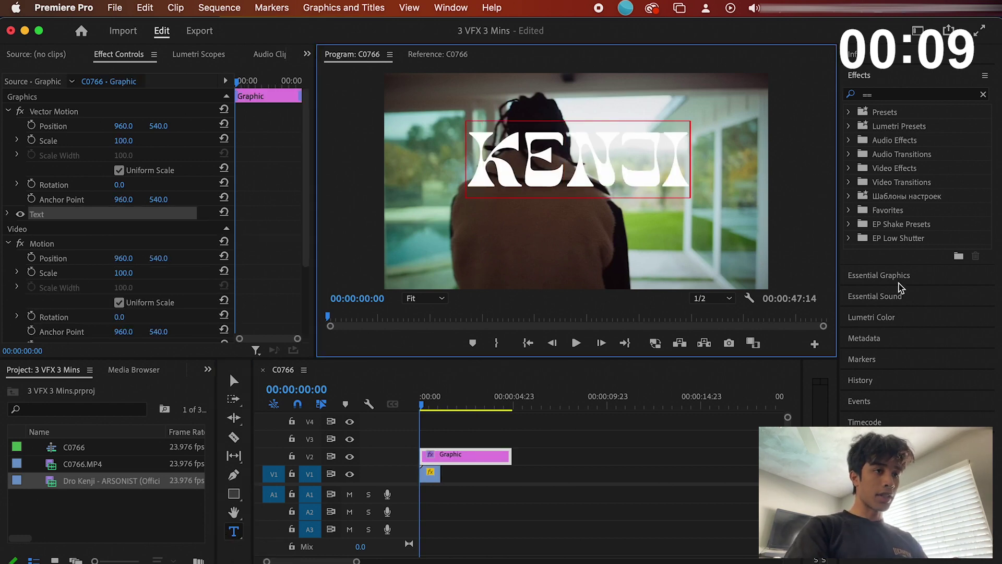
pyautogui.click(880, 93)
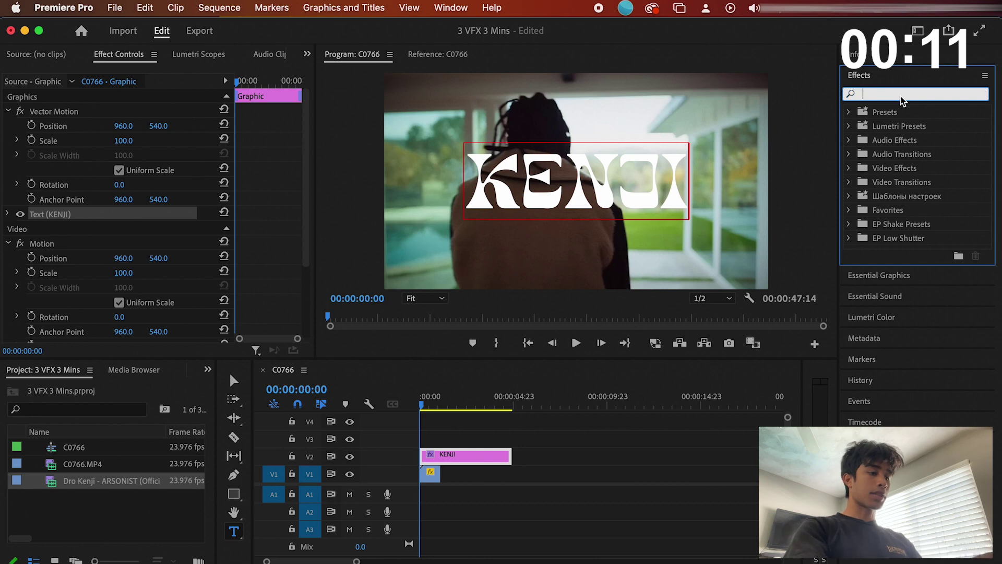
# Apply Turbulent Displace to the KENJI title and keyframe Evolution up to 265.7°.
pyautogui.write('tu')
pyautogui.write('rbul')
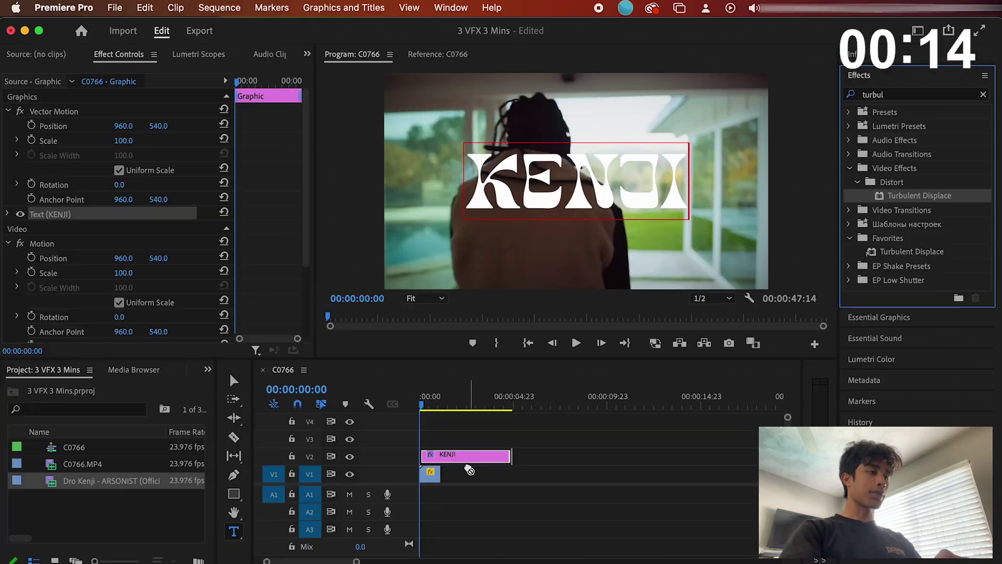
pyautogui.moveTo(781, 398); pyautogui.dragTo(425, 470)
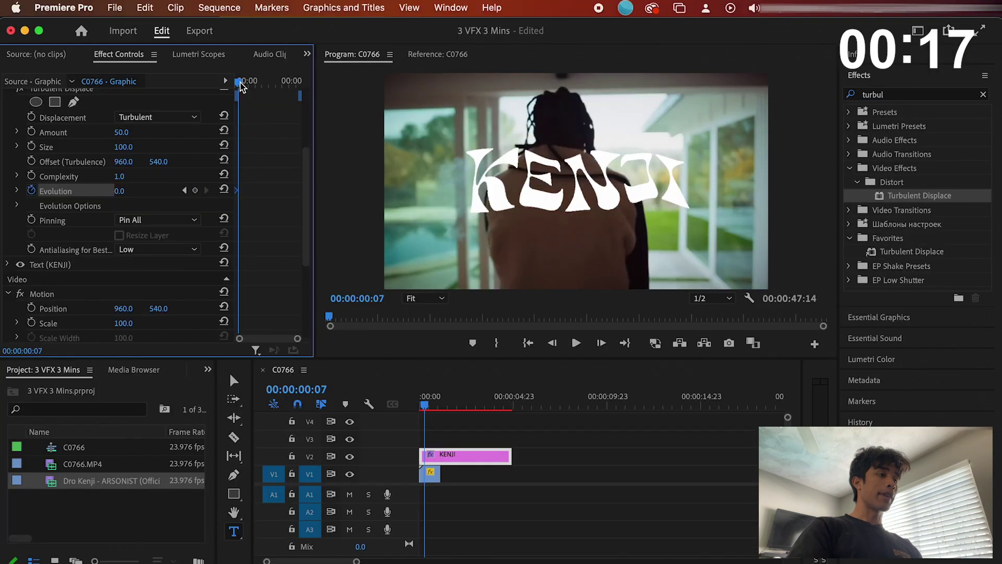
pyautogui.moveTo(236, 83); pyautogui.dragTo(271, 89)
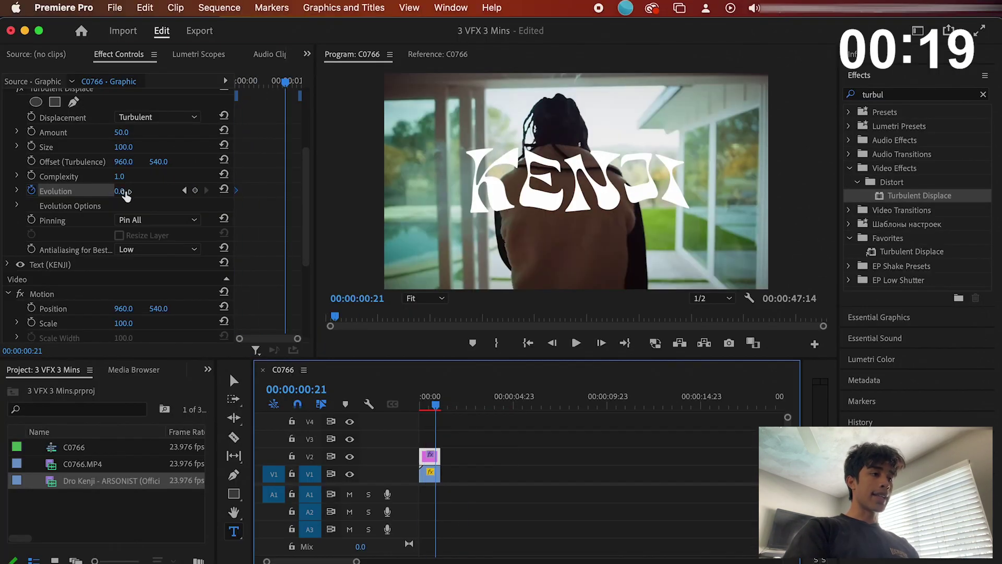
pyautogui.moveTo(123, 191); pyautogui.dragTo(172, 191)
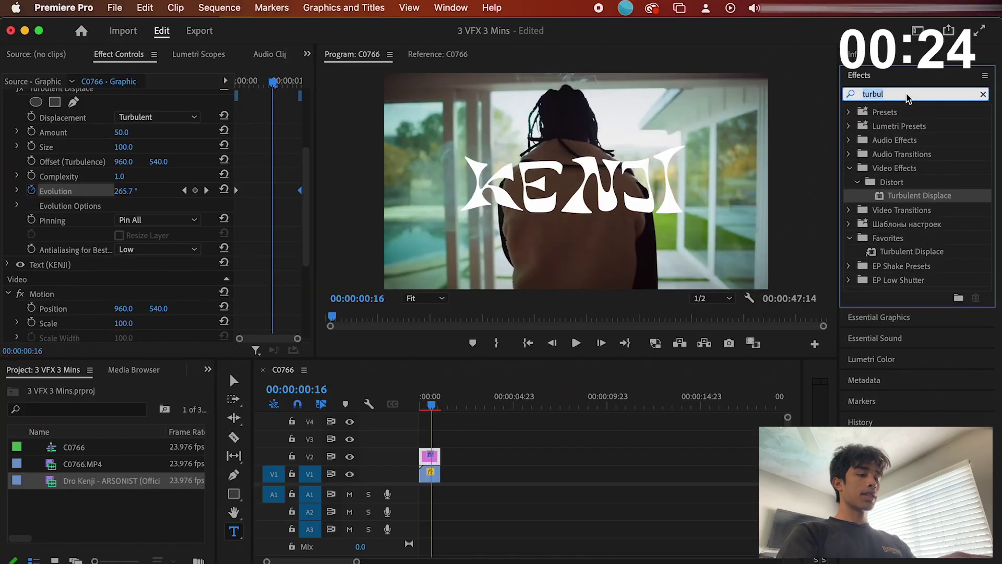
# Apply Posterize Time to the KENJI title with a 12 fps frame rate.
pyautogui.write('poster')
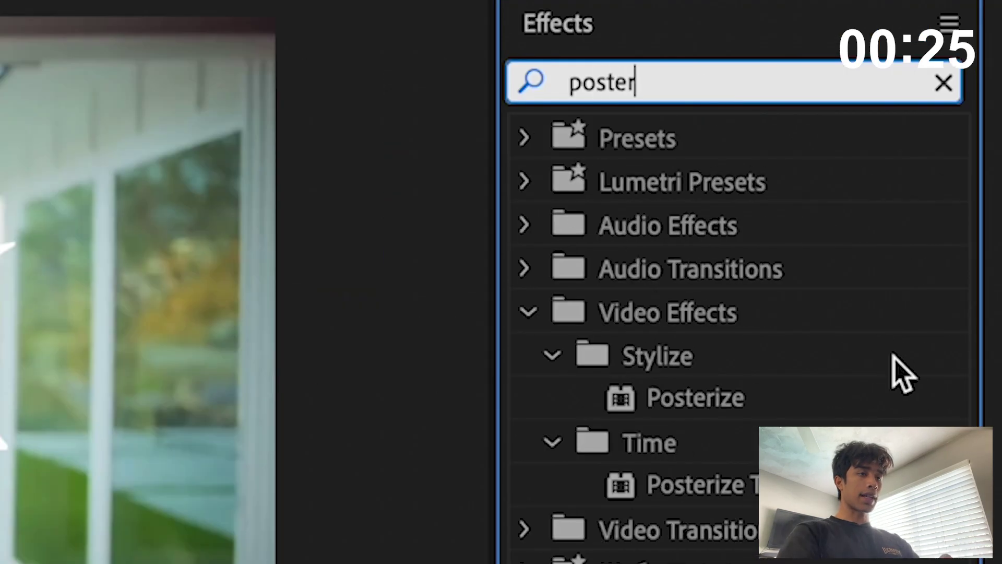
pyautogui.click(759, 312)
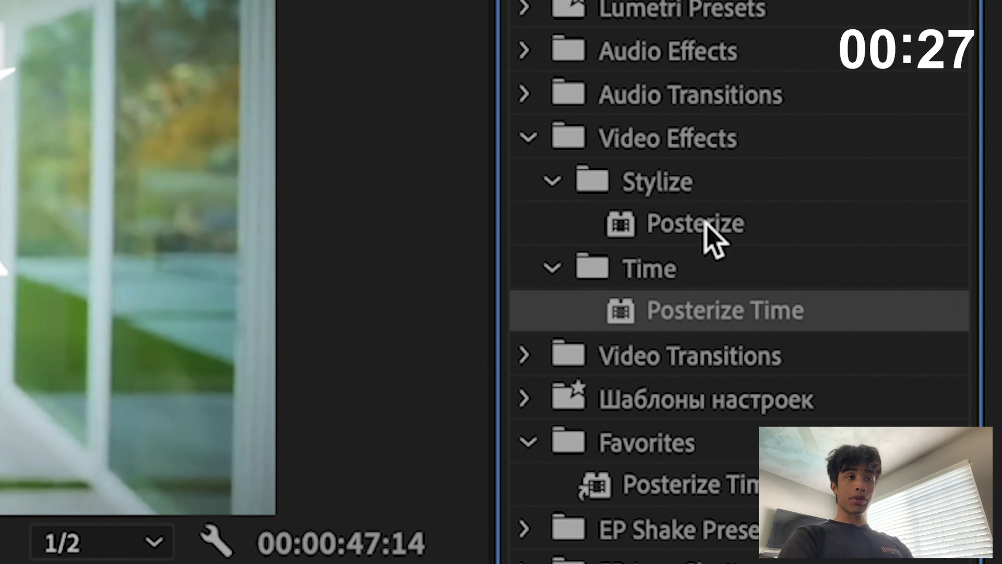
pyautogui.click(707, 224)
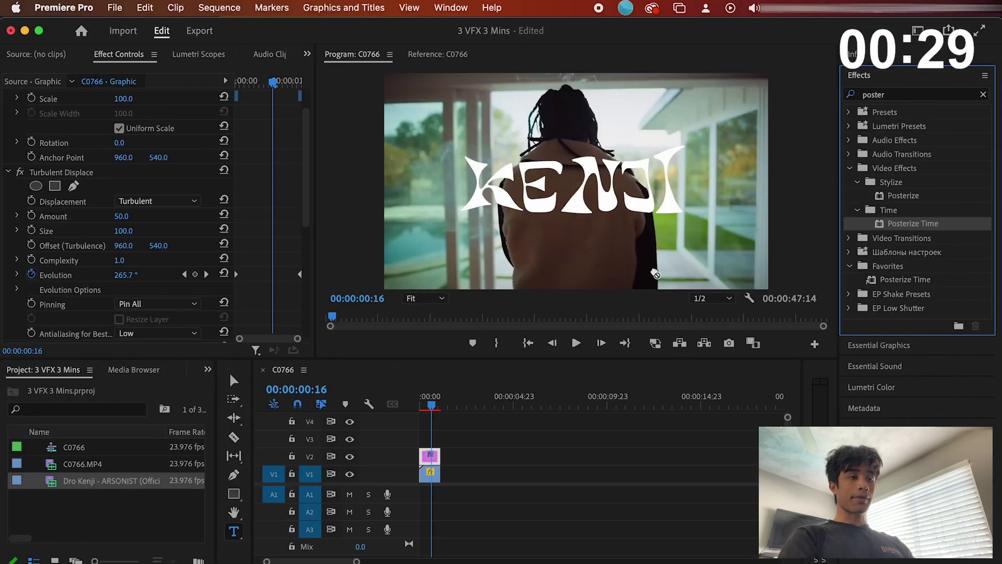
pyautogui.moveTo(433, 461); pyautogui.dragTo(433, 462)
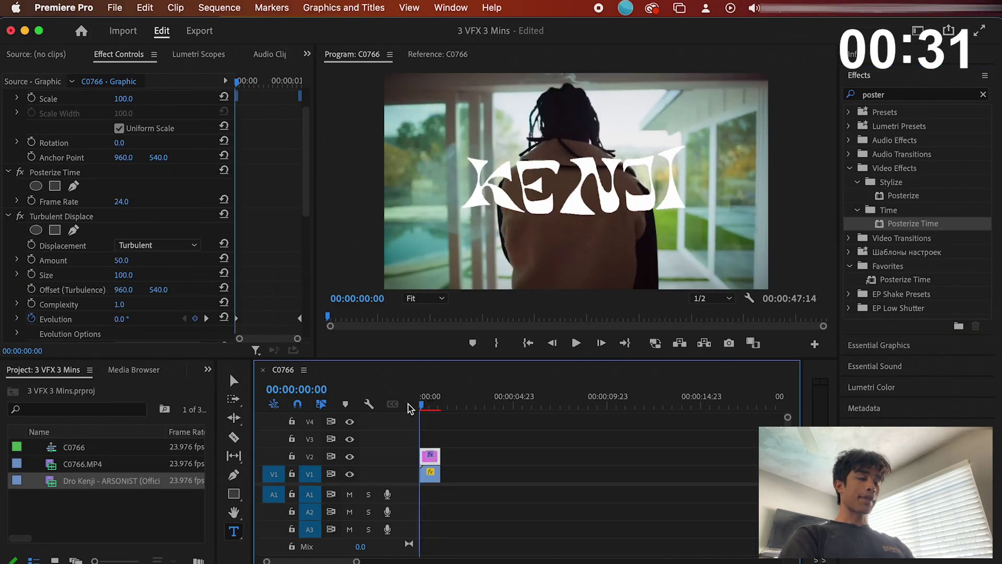
pyautogui.click(124, 200)
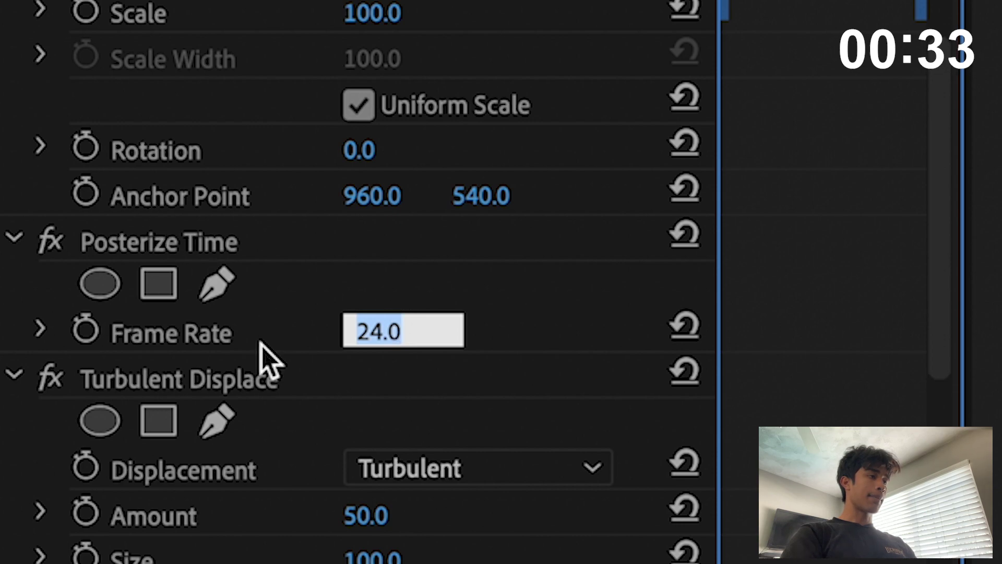
pyautogui.write('12')
pyautogui.press('Return')
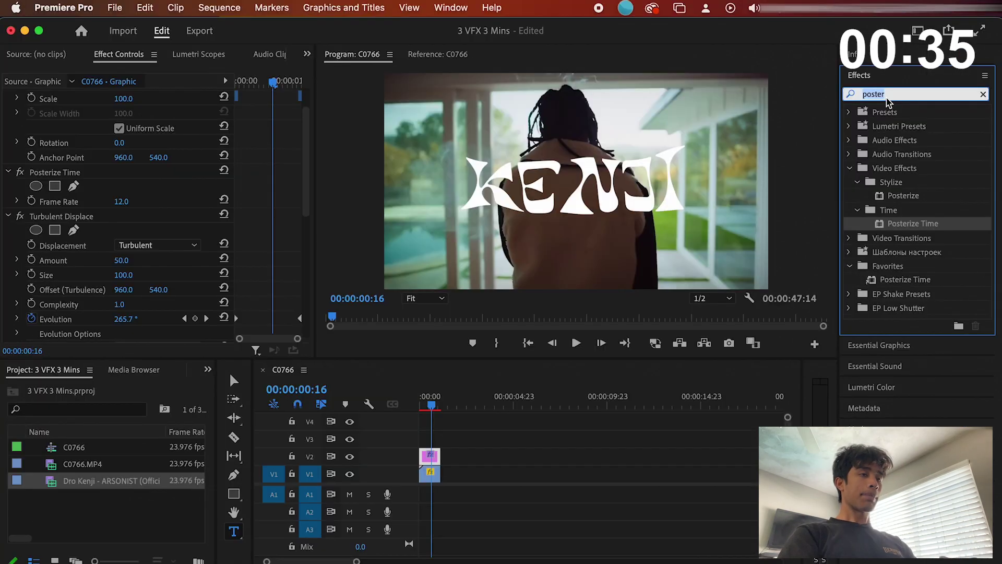
# Add Alpha Glow with pale purple start and matching end colours.
pyautogui.write('alpha')
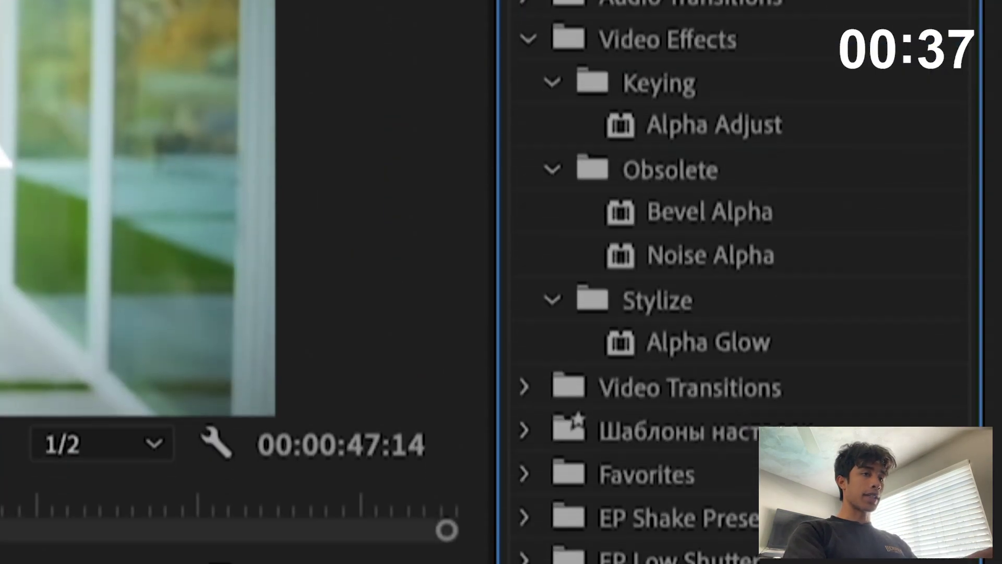
pyautogui.click(789, 324)
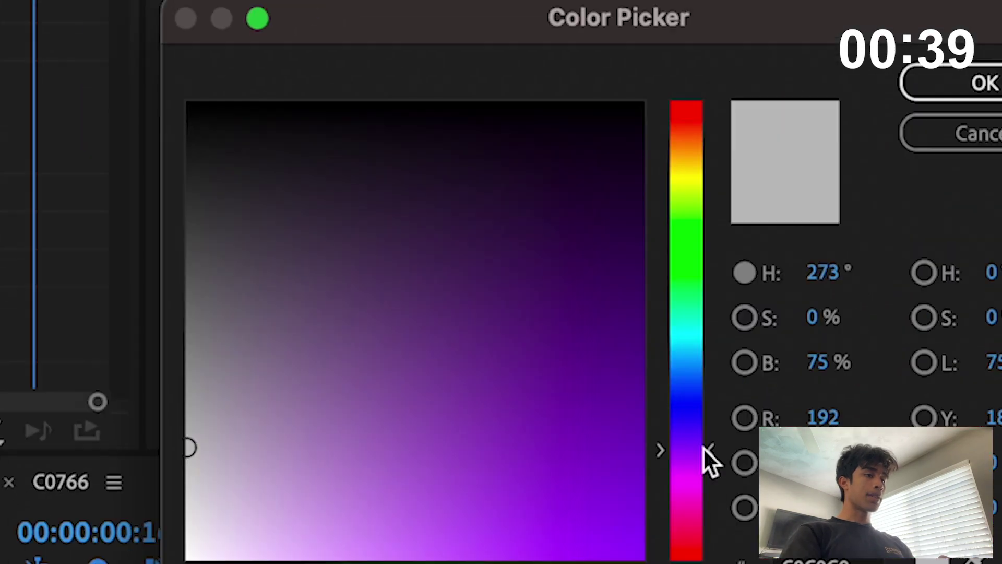
pyautogui.click(203, 489)
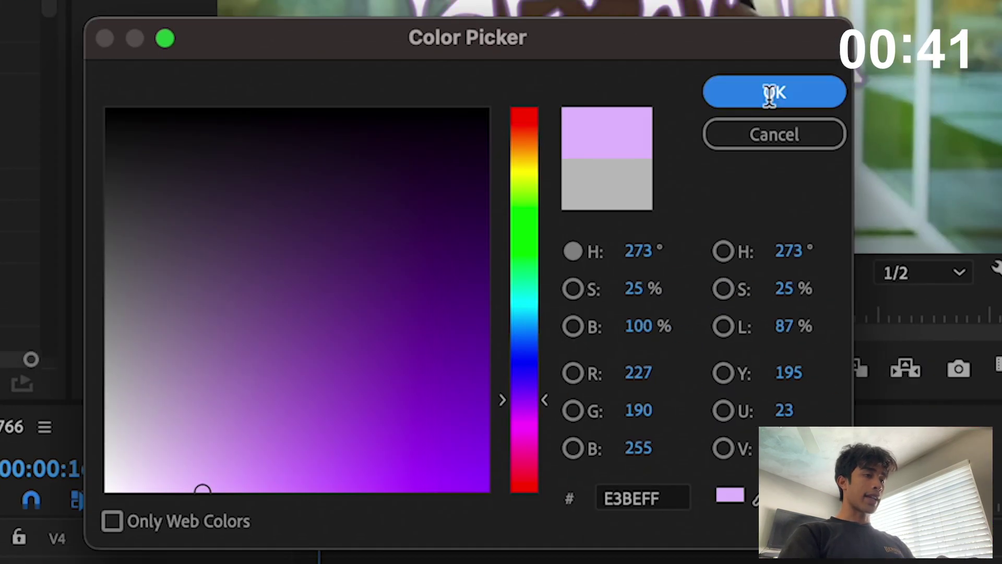
pyautogui.click(770, 94)
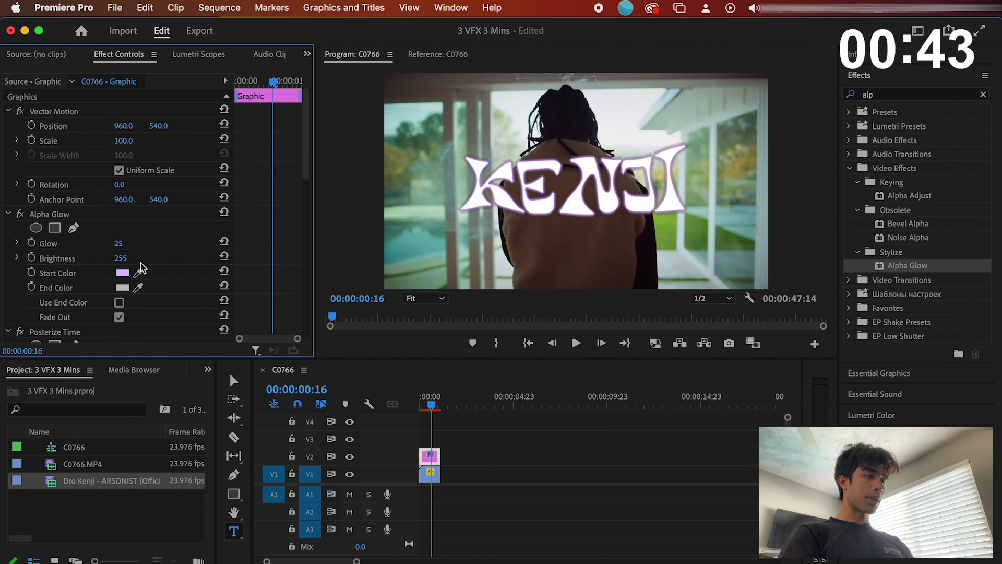
pyautogui.moveTo(139, 287); pyautogui.dragTo(123, 273)
# Play back the sequence to preview the glowing, stepping title.
pyautogui.press('space')
pyautogui.click(355, 403)
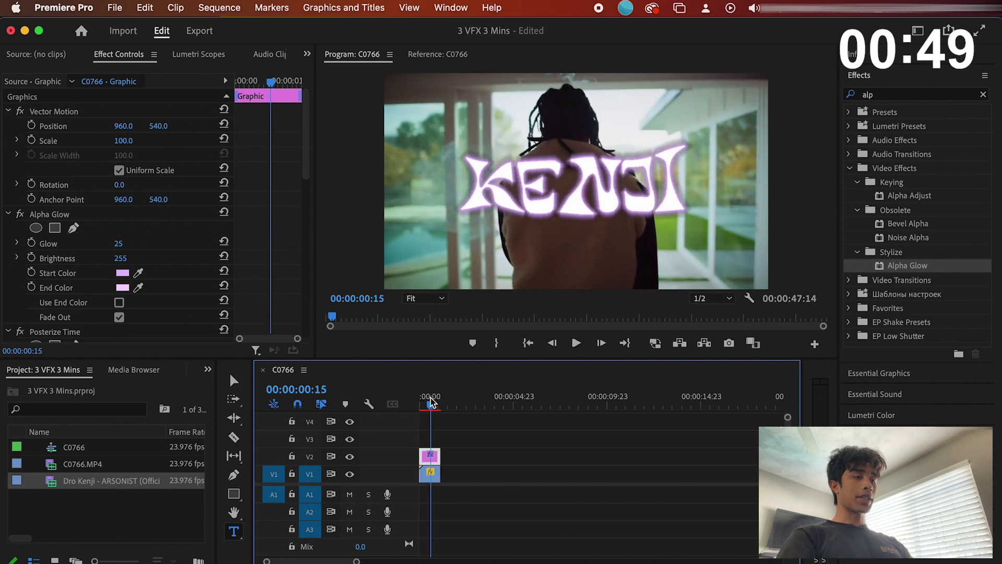
pyautogui.press('space')
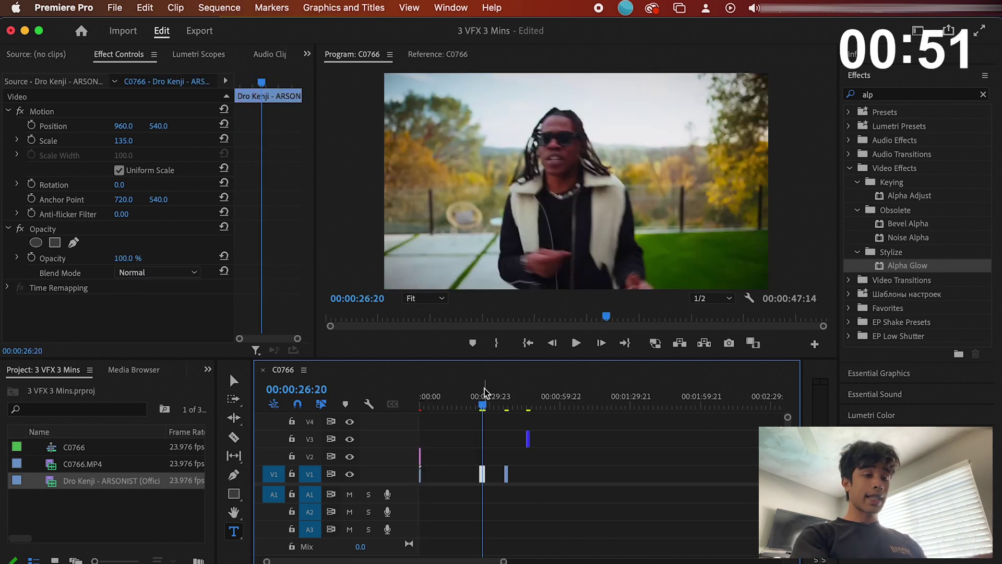
# Duplicate the music video clip onto track V2 above the original.
pyautogui.press('=')
pyautogui.press('=')
pyautogui.press('=')
pyautogui.click(984, 95)
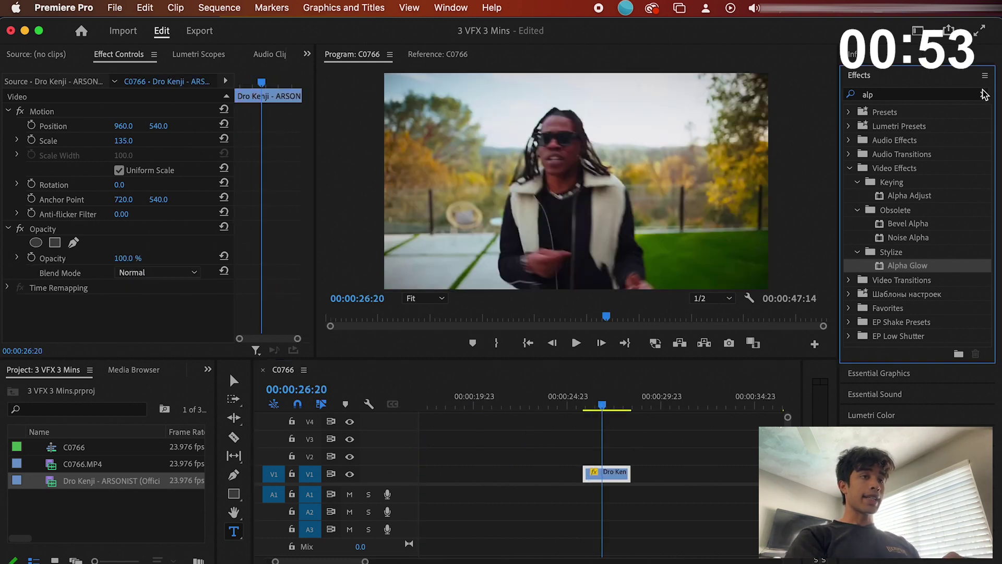
pyautogui.click(618, 476)
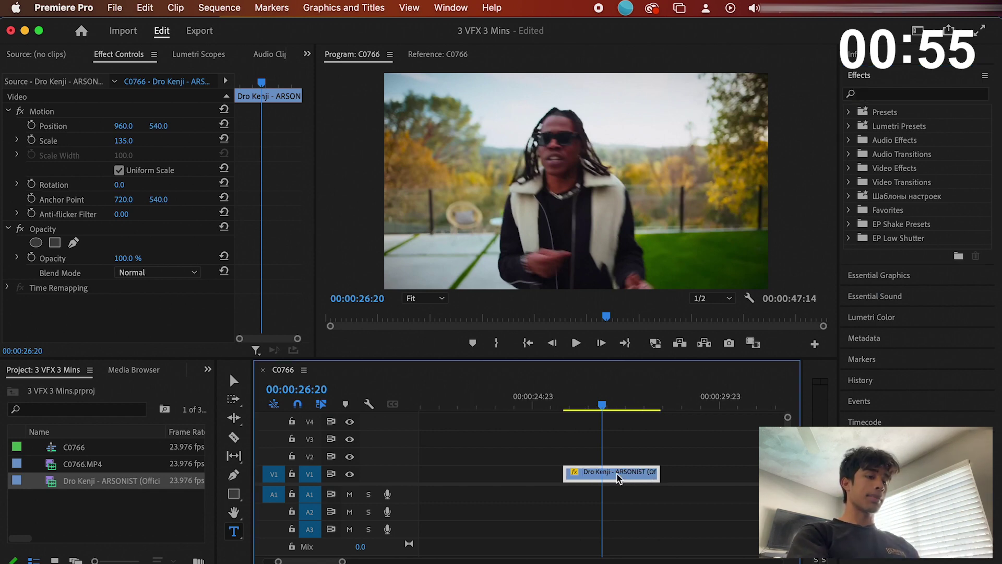
pyautogui.press('=')
pyautogui.moveTo(618, 476); pyautogui.dragTo(618, 460)
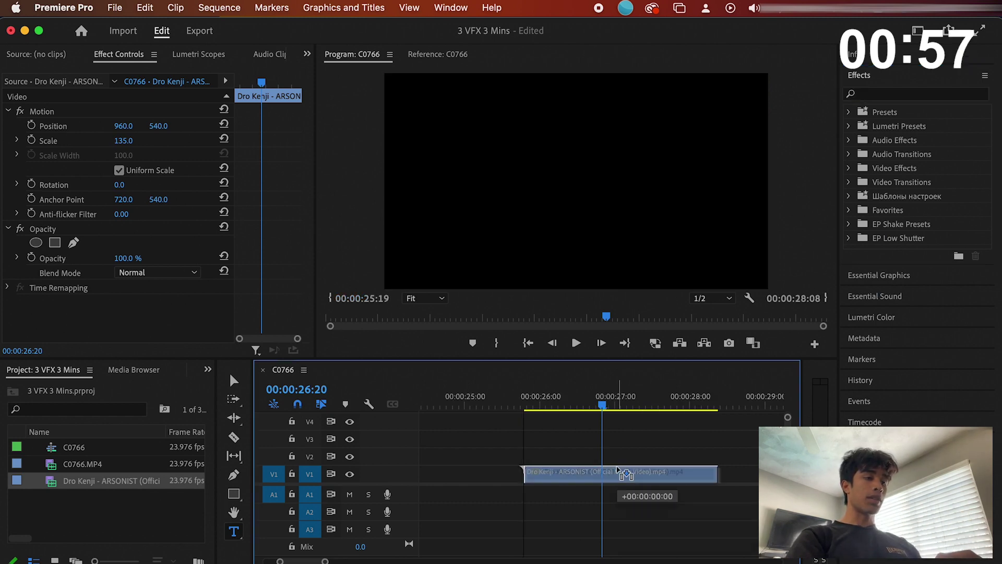
# Apply Directional Blur to the copy with Direction 90° and Blur Length 76.
pyautogui.click(903, 104)
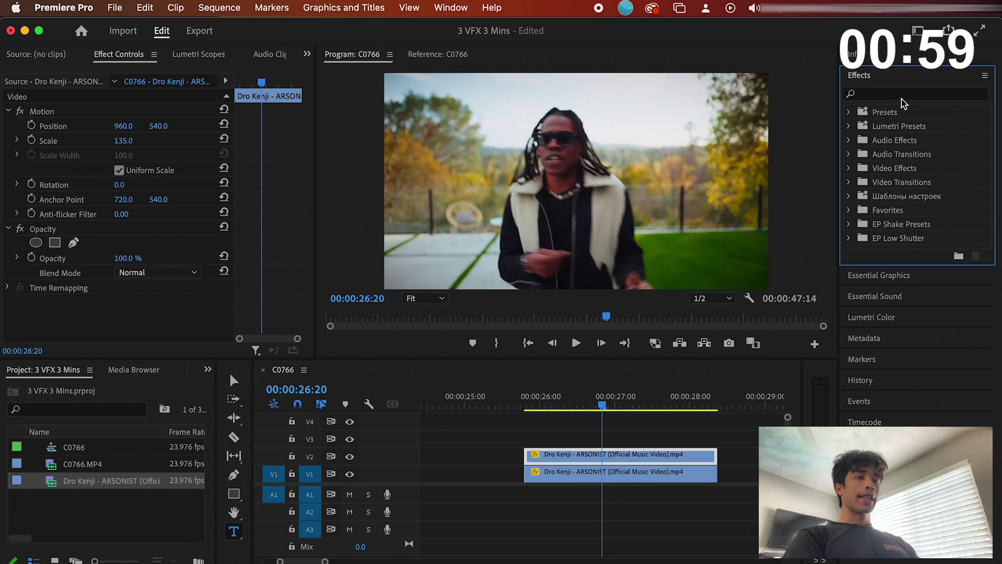
pyautogui.write('direc')
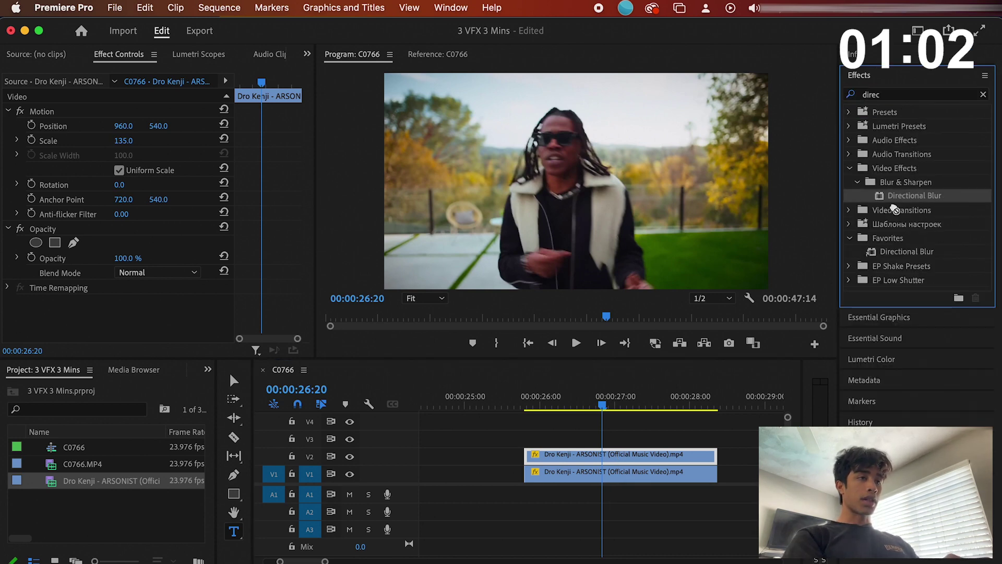
pyautogui.moveTo(914, 195); pyautogui.dragTo(121, 296)
pyautogui.scroll(-2, 121, 296)
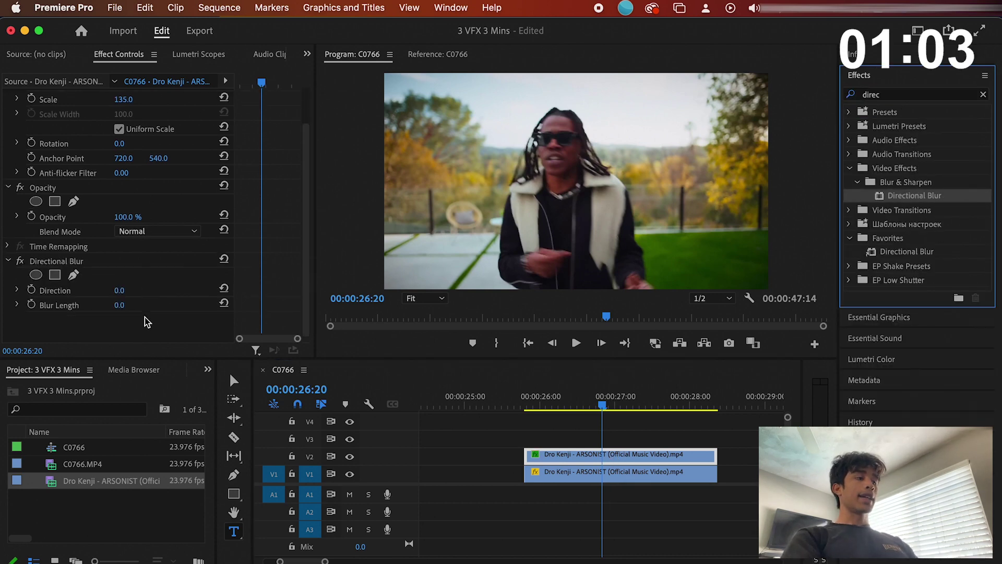
pyautogui.click(121, 295)
pyautogui.write('90')
pyautogui.press('Return')
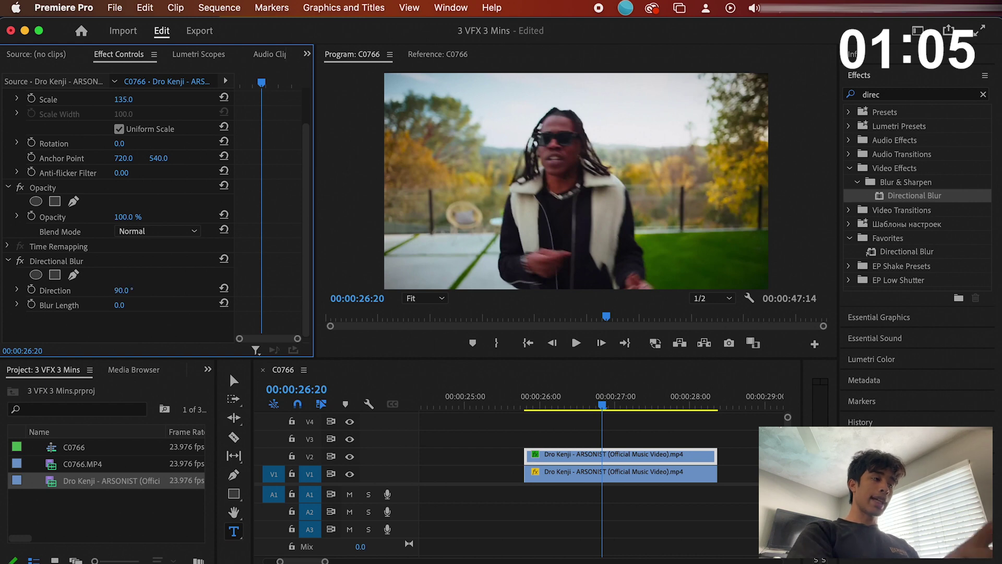
pyautogui.click(118, 306)
pyautogui.write('80')
pyautogui.press('Return')
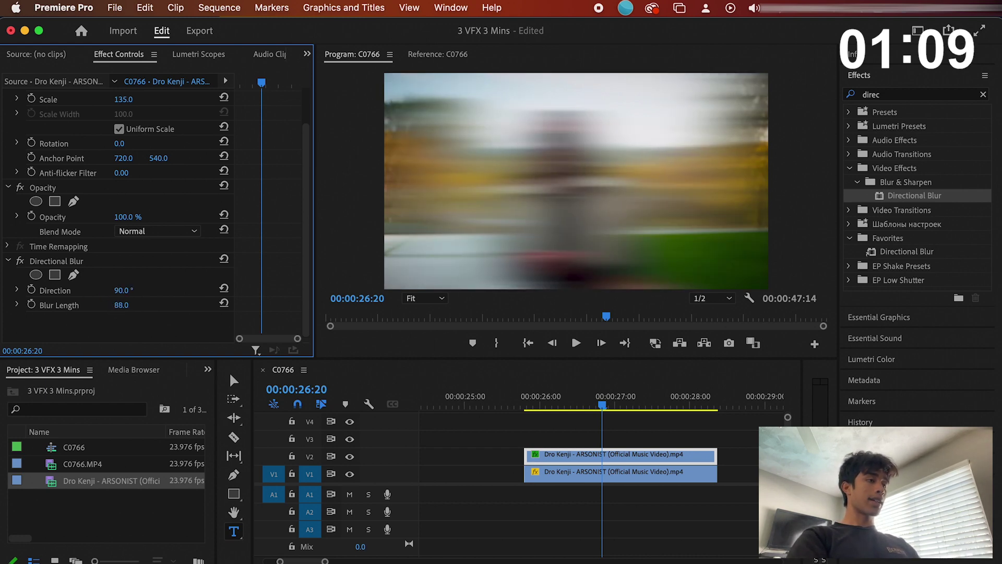
pyautogui.press('Down')
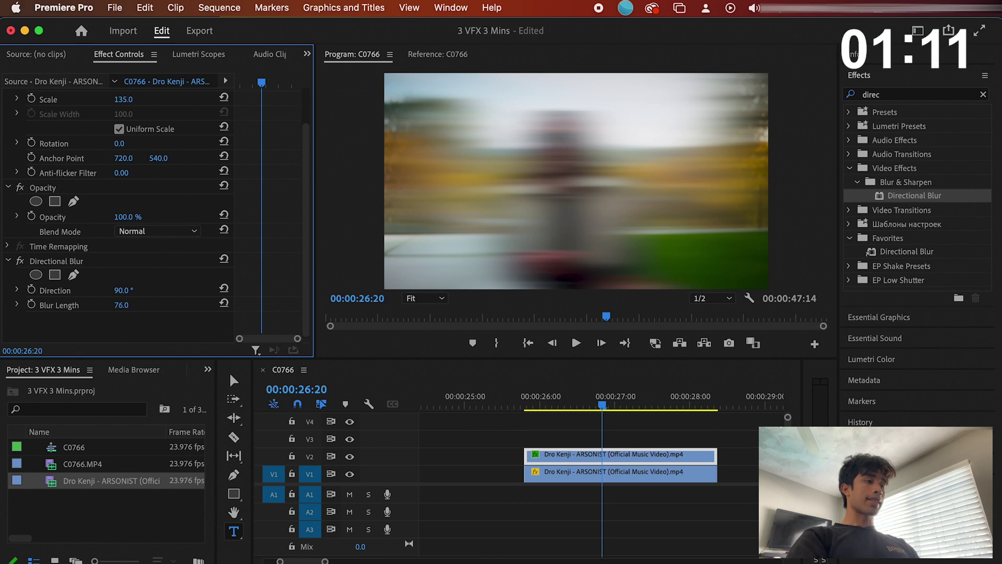
# Blend the blurred copy in Screen mode at 67% opacity and preview it.
pyautogui.click(147, 232)
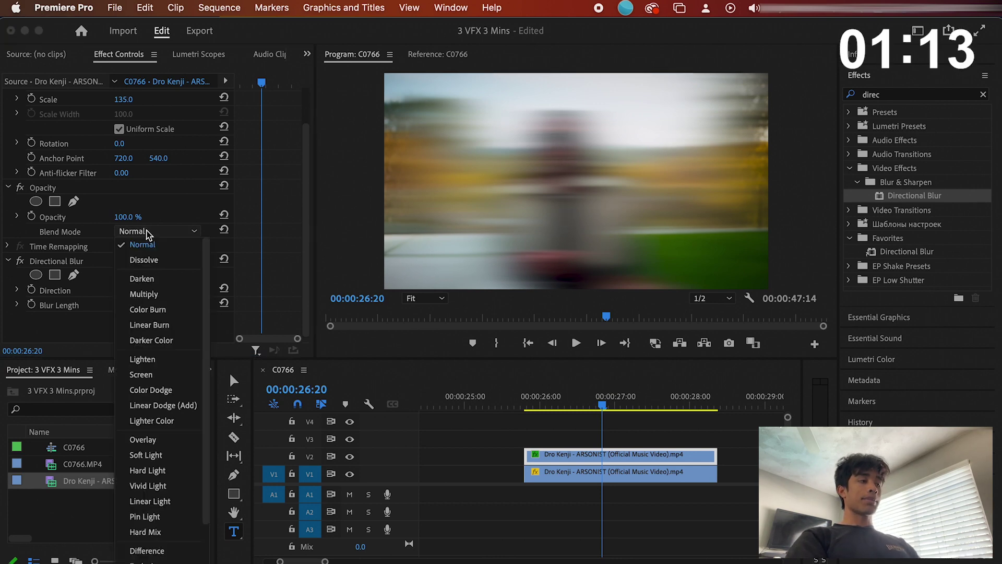
pyautogui.click(162, 375)
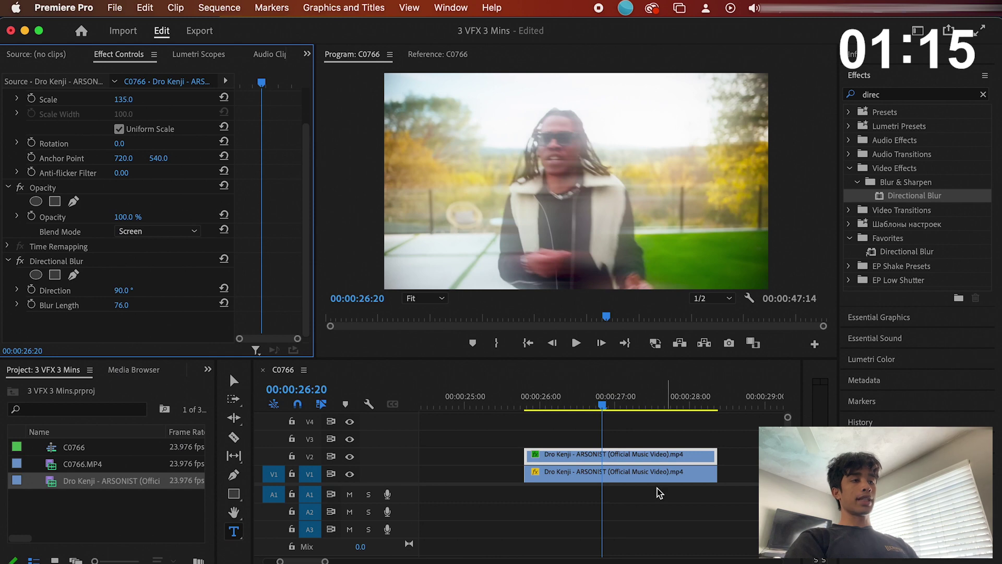
pyautogui.press('space')
pyautogui.click(536, 398)
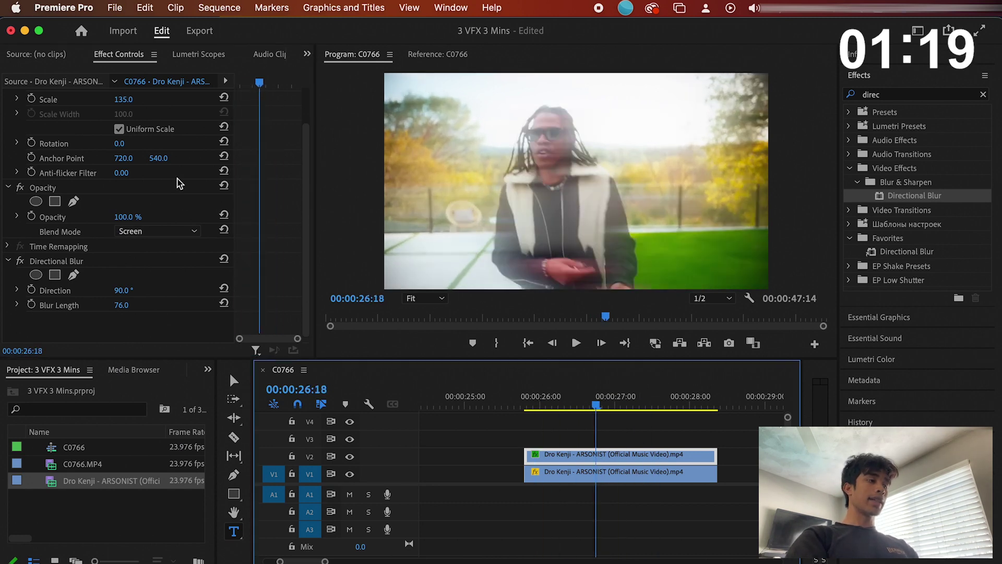
pyautogui.scroll(2, 115, 233)
pyautogui.moveTo(123, 258)
pyautogui.mouseDown()
pyautogui.moveTo(104, 258)
pyautogui.moveTo(126, 258)
pyautogui.mouseUp()
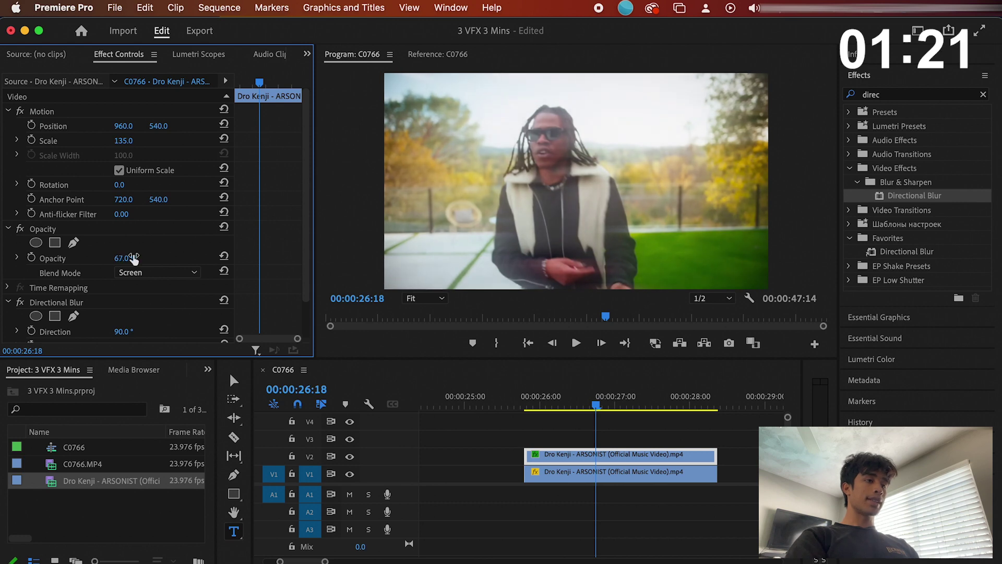
pyautogui.press('space')
pyautogui.press('space')
# Change the V2 copy's Directional Blur direction to 45°.
pyautogui.click(612, 404)
pyautogui.scroll(-2, 123, 261)
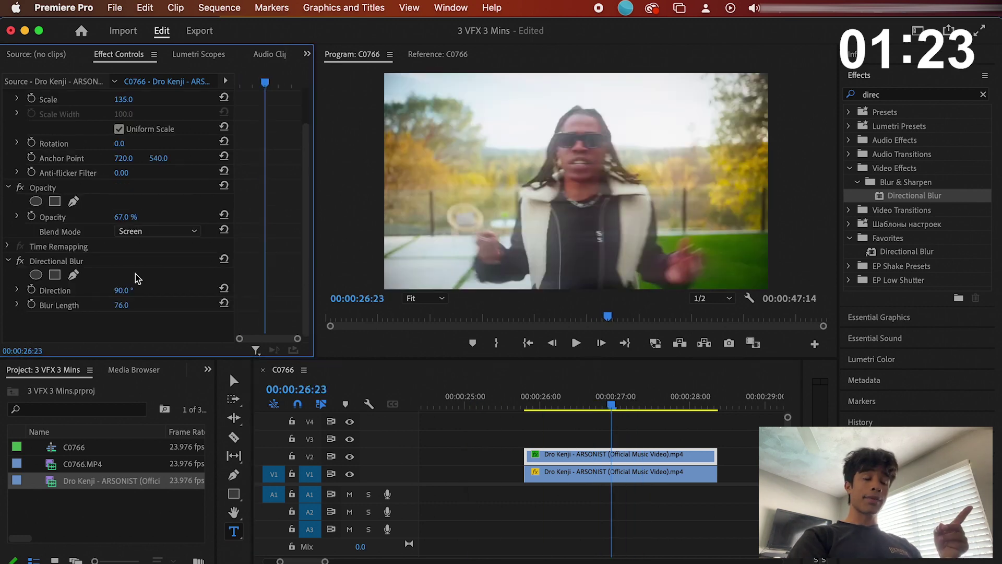
pyautogui.click(123, 290)
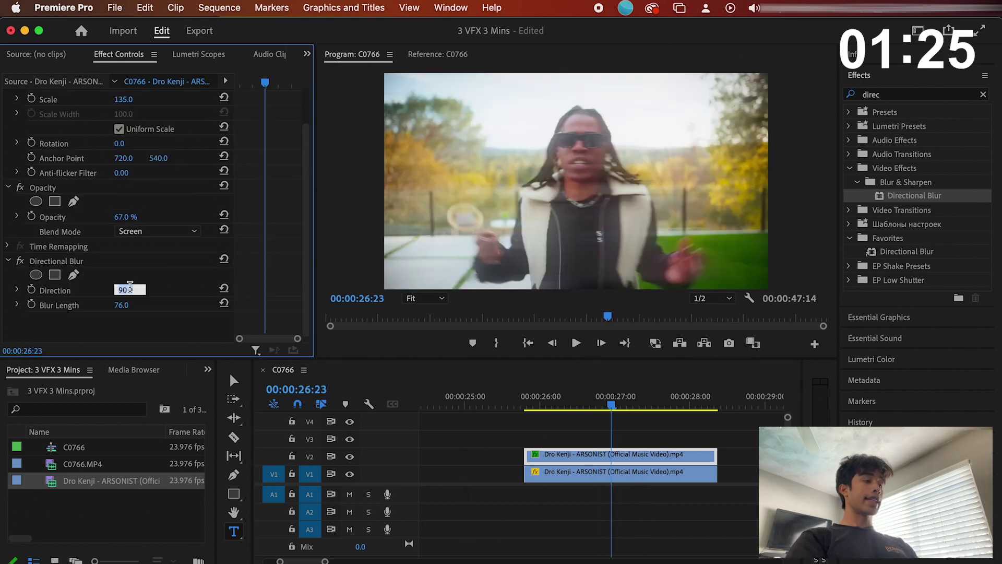
pyautogui.write('45')
pyautogui.press('Return')
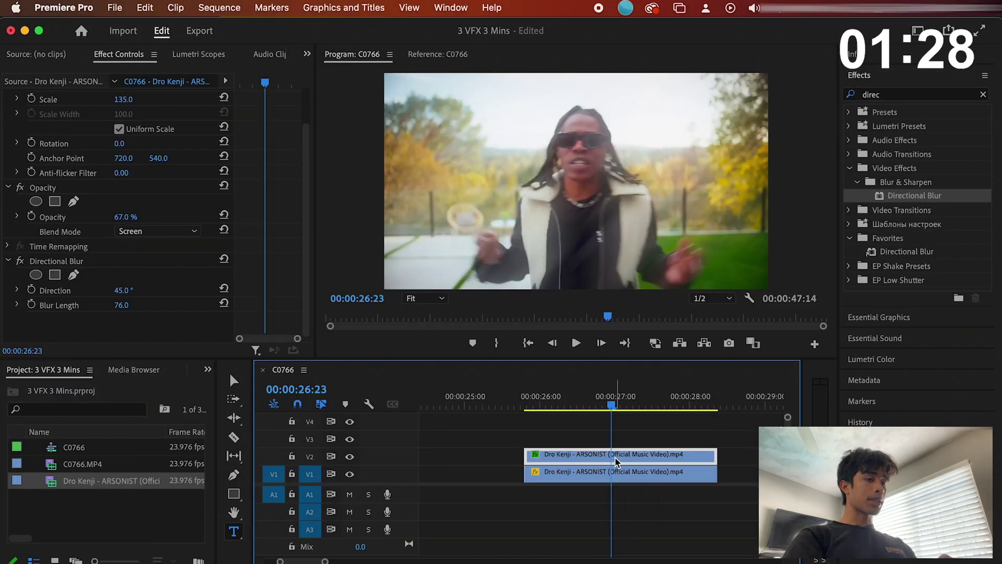
# Duplicate the blurred clip onto V3 and set its blur direction to -45°.
pyautogui.moveTo(615, 454); pyautogui.dragTo(615, 436)
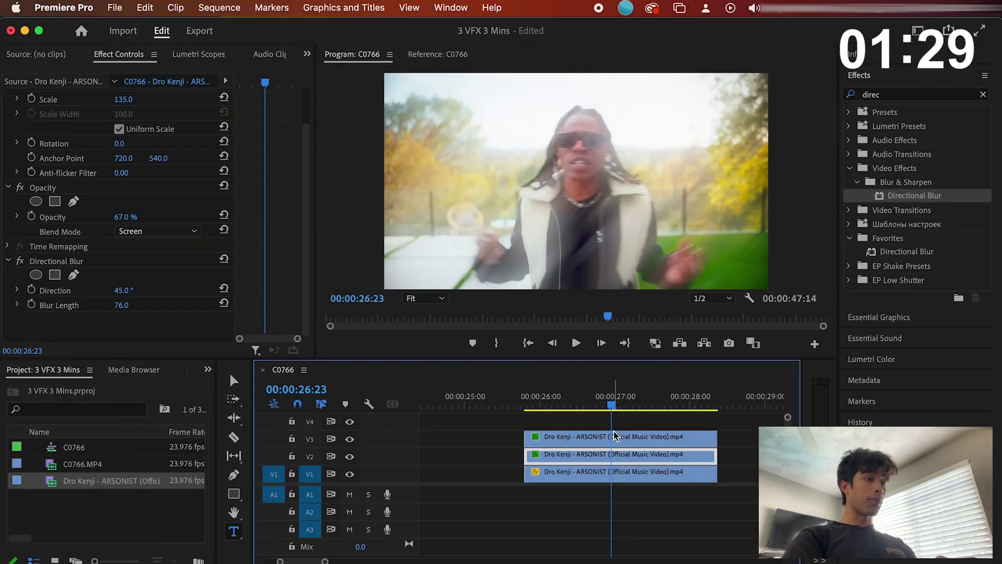
pyautogui.click(614, 437)
pyautogui.click(126, 331)
pyautogui.write('-45')
pyautogui.press('Return')
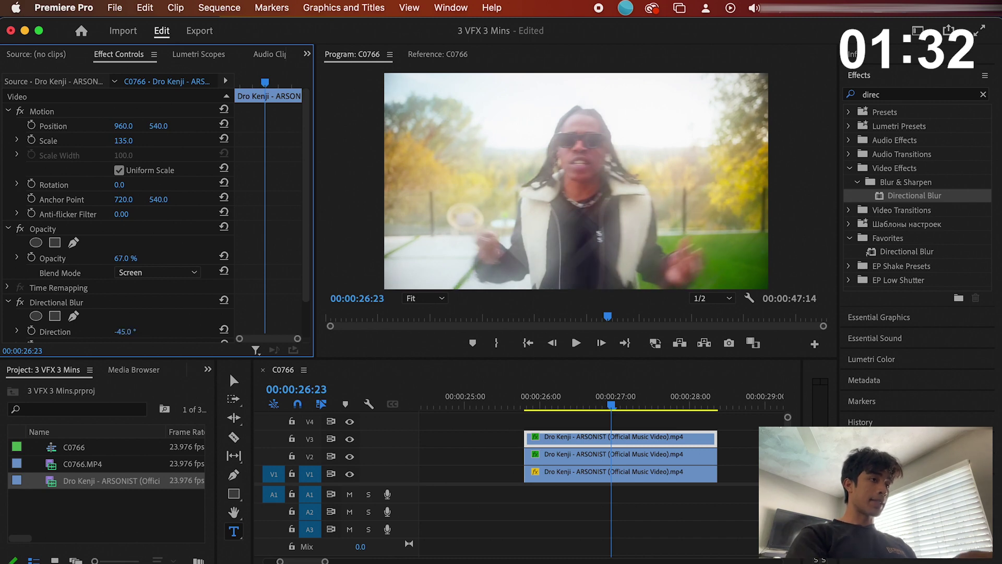
# Play back the crossed blur stack, then zoom the timeline out.
pyautogui.press('space')
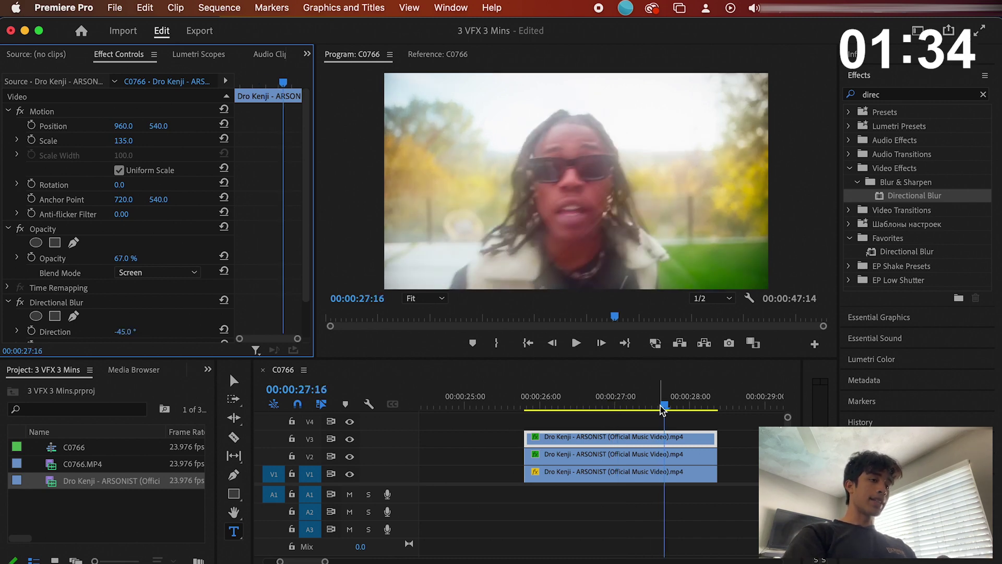
pyautogui.moveTo(610, 410); pyautogui.dragTo(551, 410)
pyautogui.press('space')
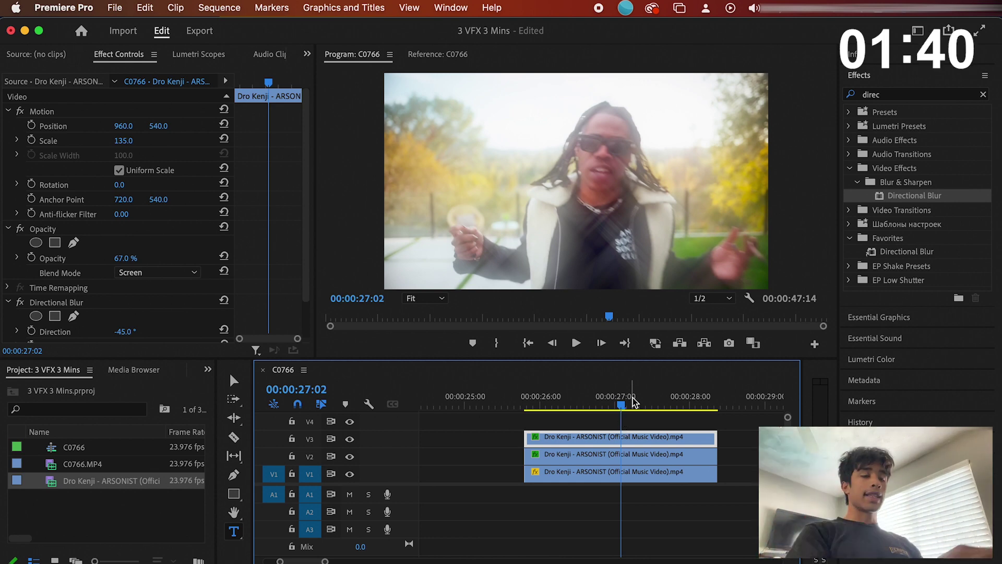
pyautogui.press('-')
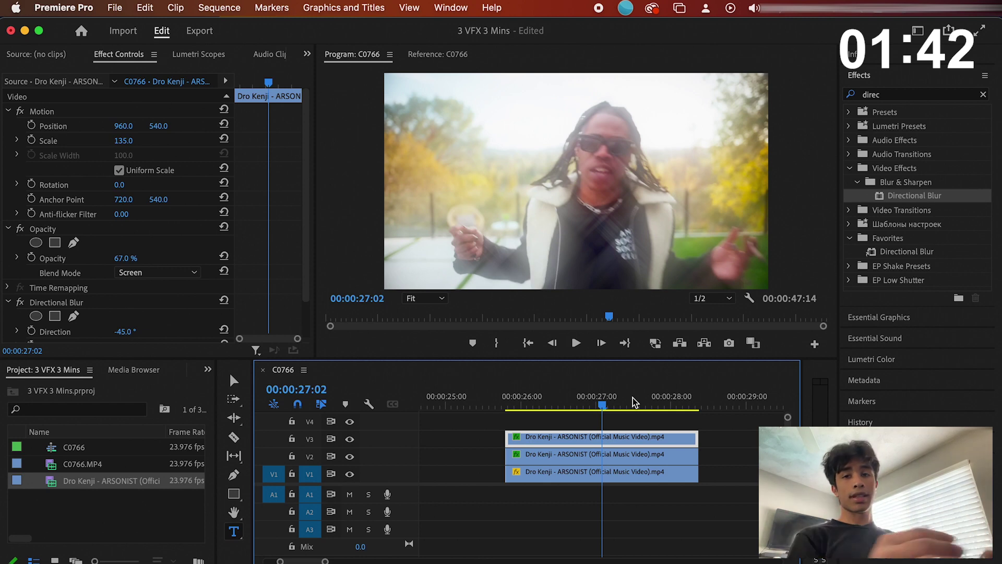
pyautogui.press('-')
pyautogui.press('-')
# Apply the Grid effect to the green-lit music video clip.
pyautogui.click(696, 402)
pyautogui.press('=')
pyautogui.press('=')
pyautogui.press('=')
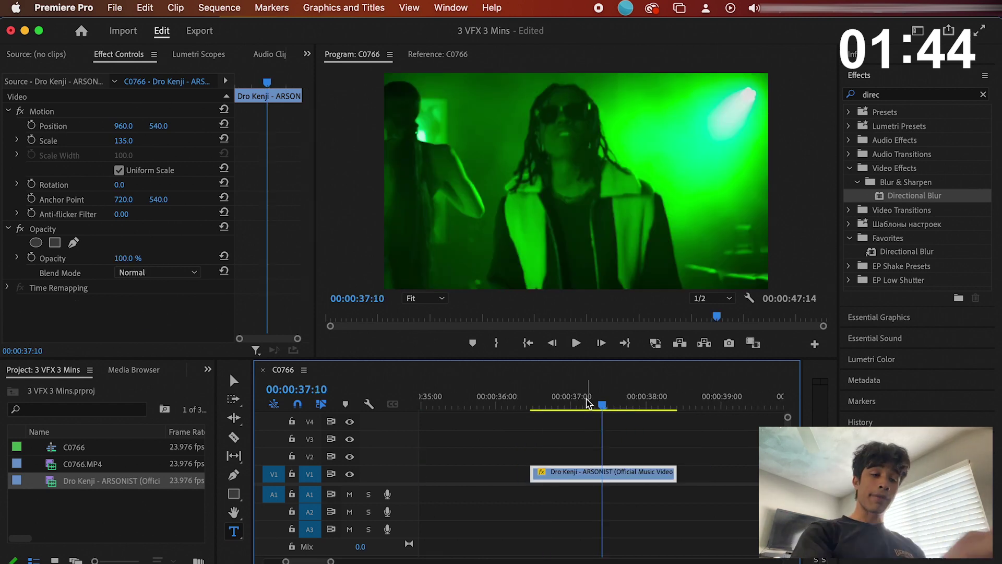
pyautogui.press('=')
pyautogui.doubleClick(880, 94)
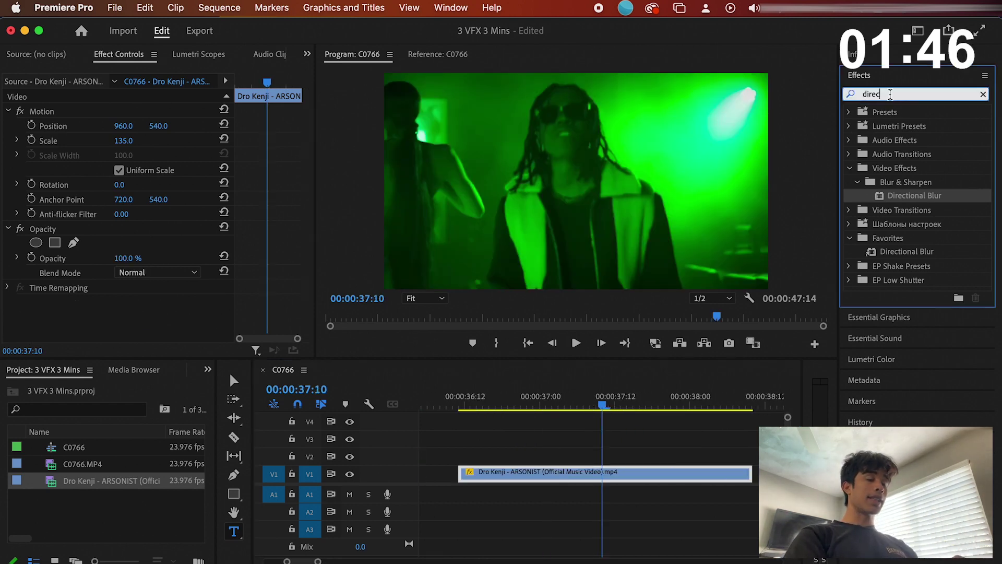
pyautogui.write('grid')
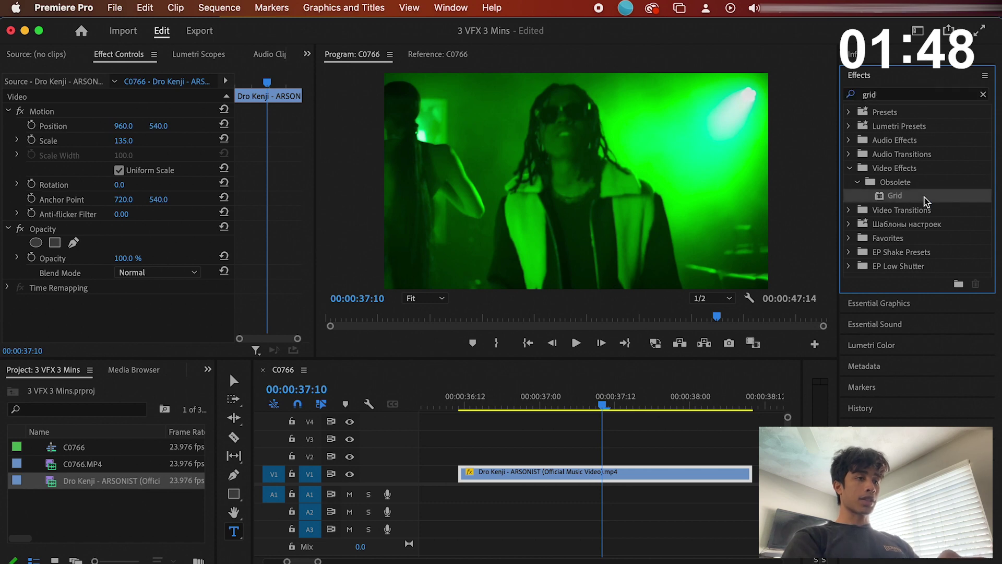
pyautogui.moveTo(567, 470); pyautogui.dragTo(566, 469)
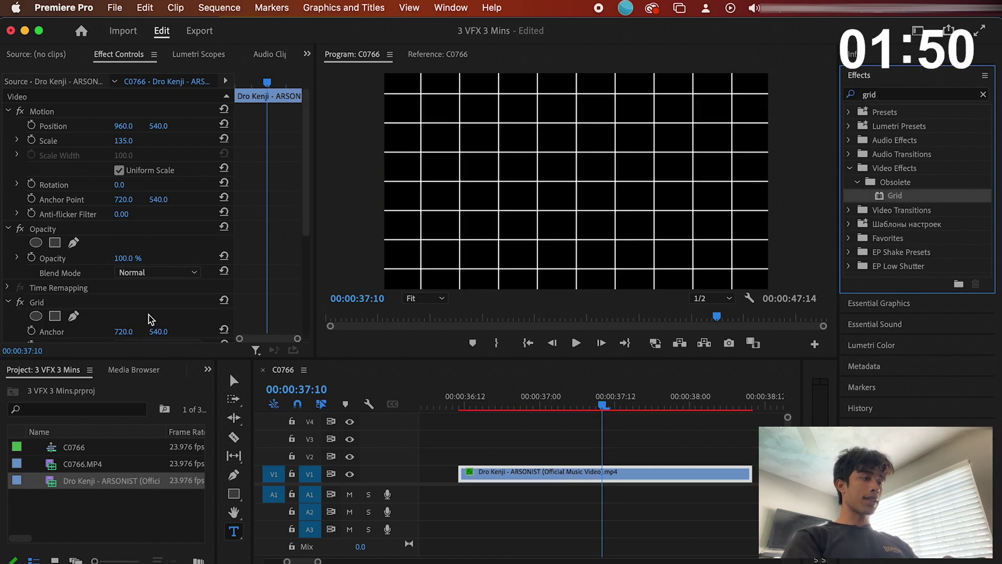
# Set the Grid anchor to 855/660, border 1.3 and Overlay blending.
pyautogui.scroll(-5, 115, 208)
pyautogui.moveTo(406, 198); pyautogui.dragTo(397, 199)
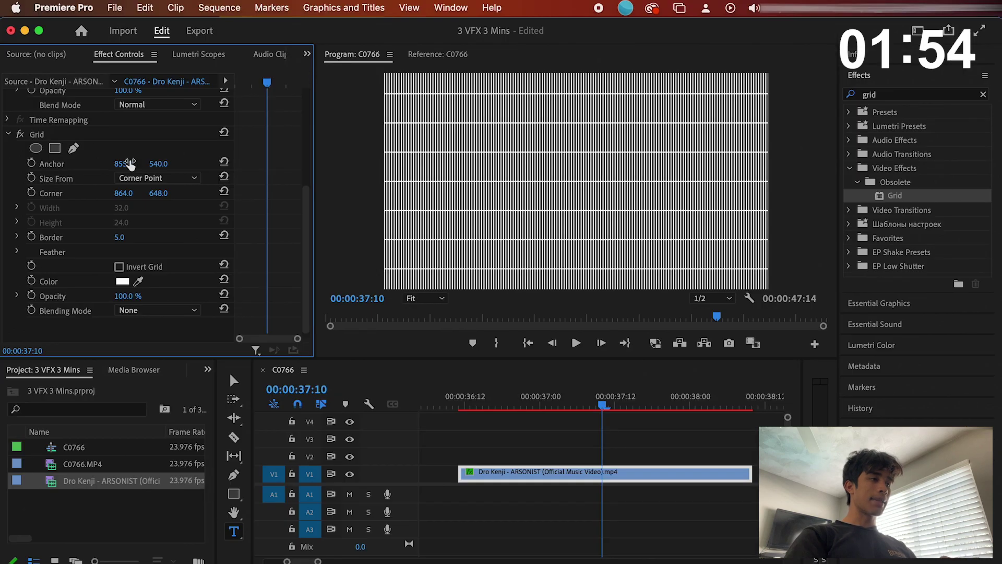
pyautogui.moveTo(158, 164); pyautogui.dragTo(188, 163)
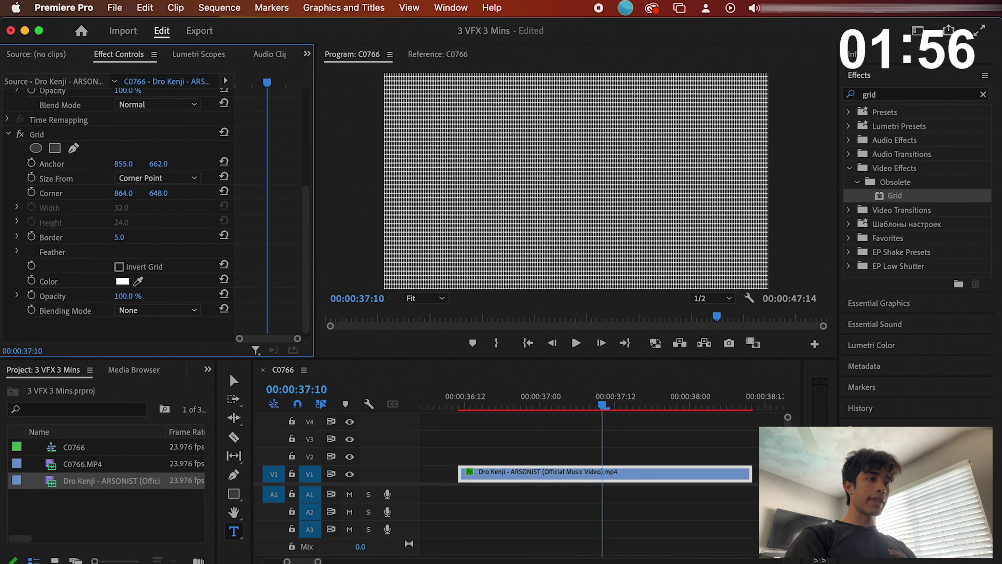
pyautogui.click(121, 237)
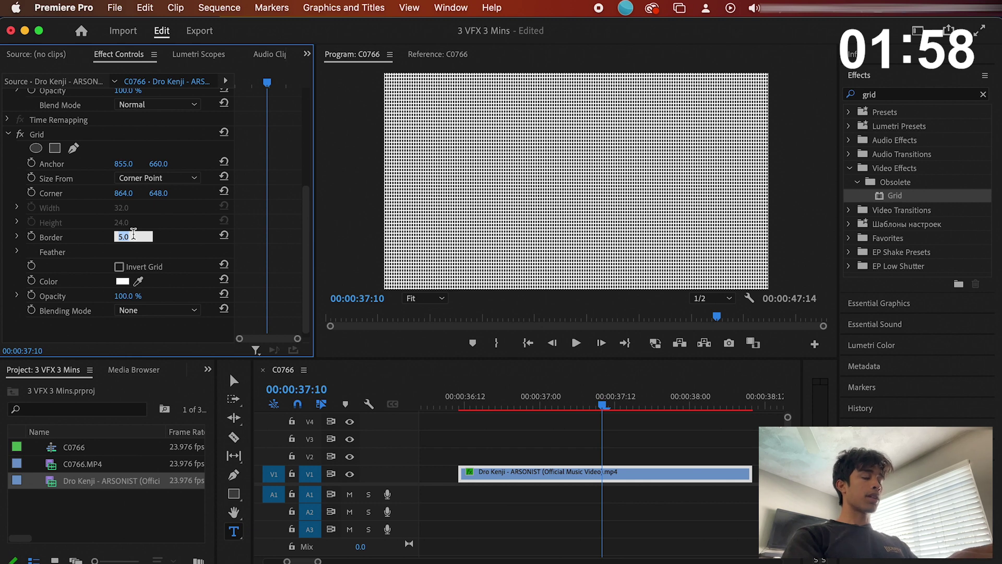
pyautogui.write('1.3')
pyautogui.press('Return')
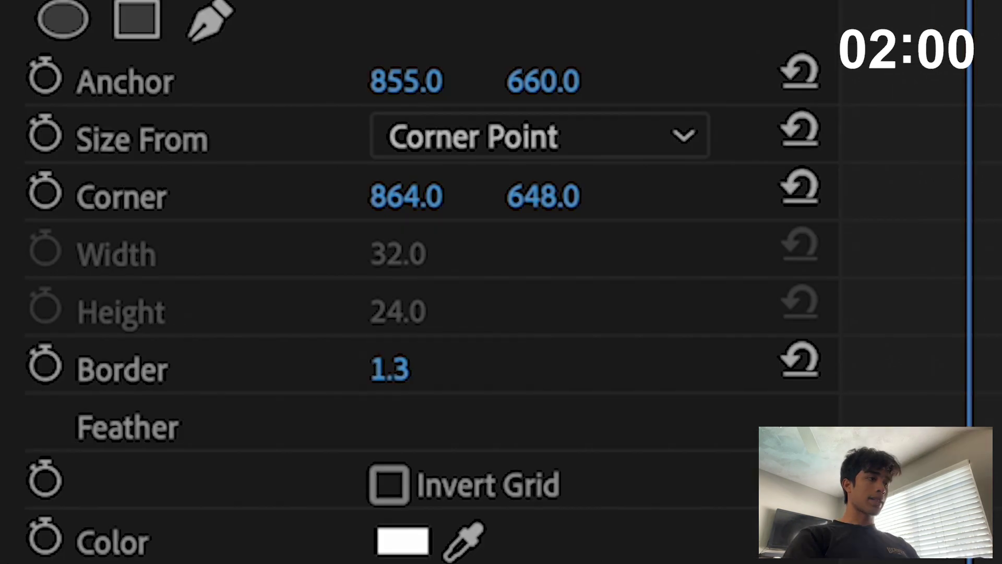
pyautogui.click(157, 310)
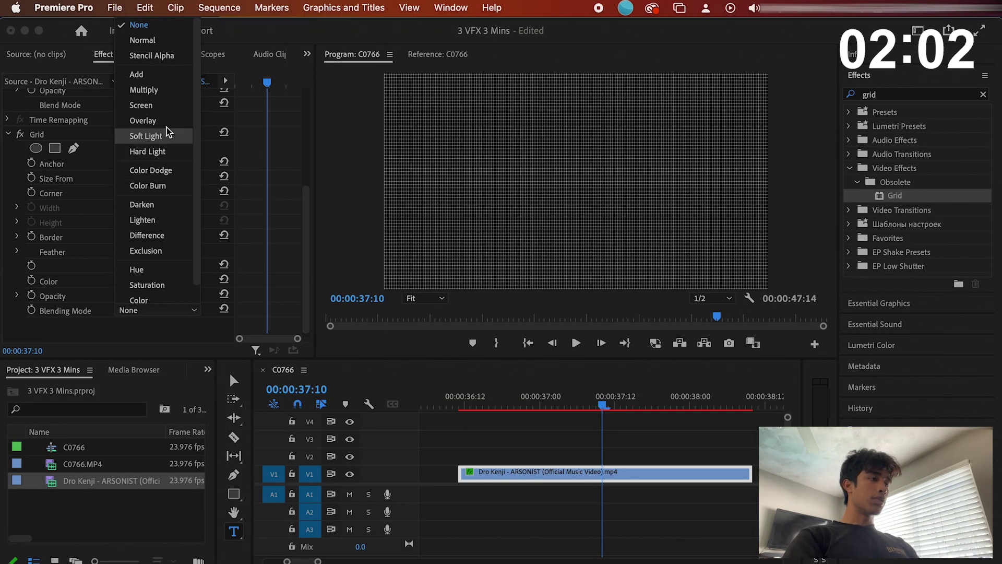
pyautogui.click(151, 121)
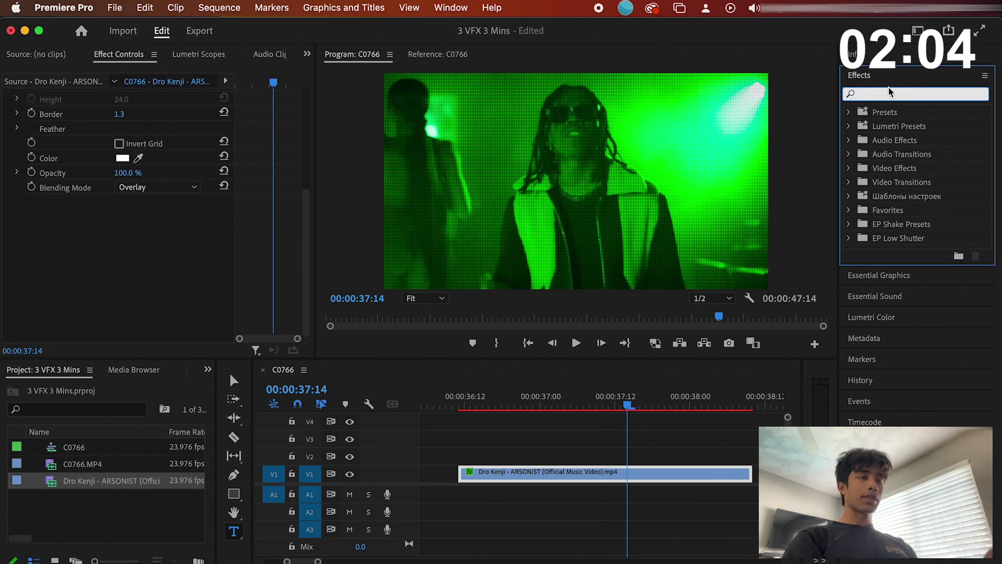
# Add VR Glow to the clip with a 0.30 luma threshold.
pyautogui.write('vr glo')
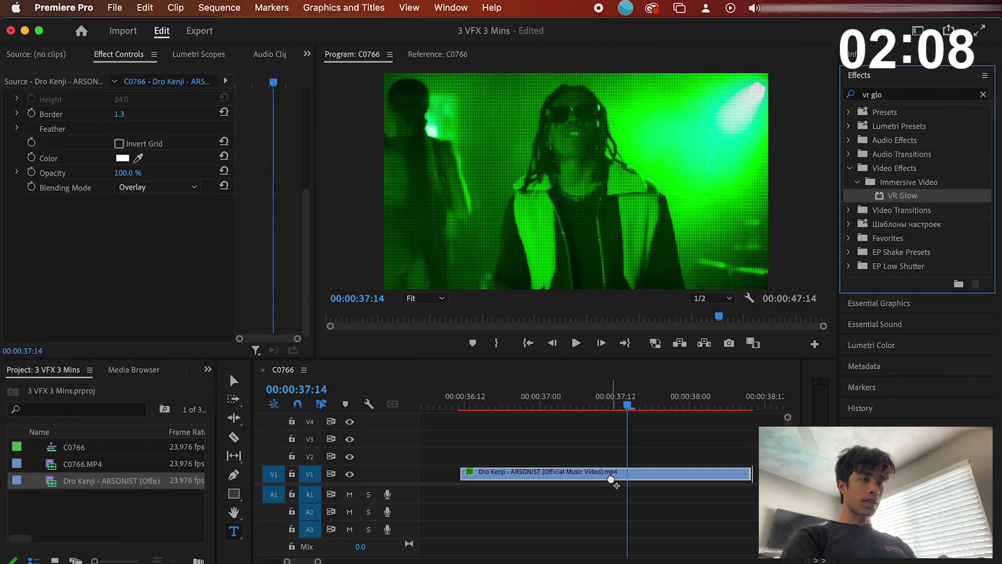
pyautogui.moveTo(722, 379); pyautogui.dragTo(614, 476)
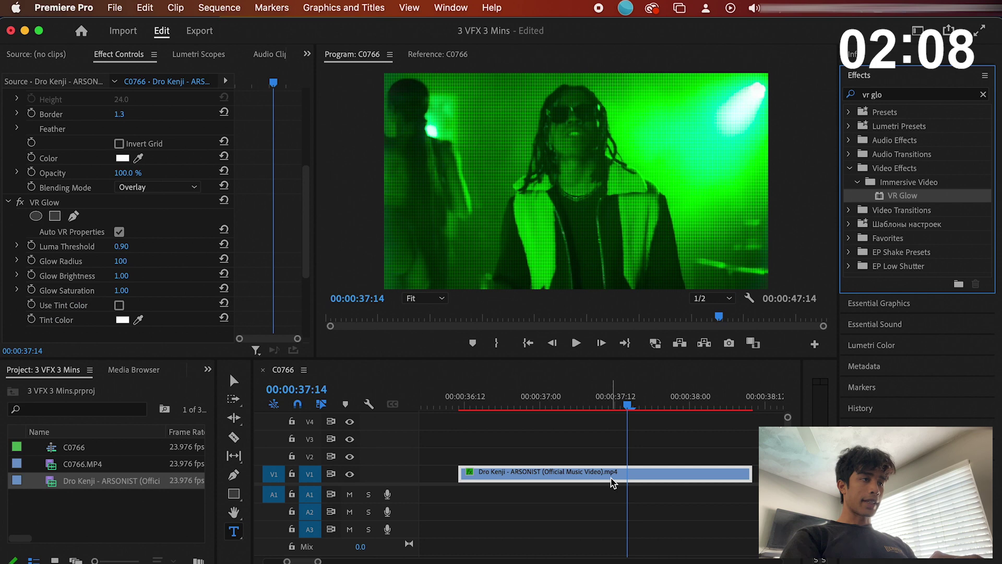
pyautogui.moveTo(121, 246)
pyautogui.mouseDown()
pyautogui.moveTo(93, 246)
pyautogui.moveTo(104, 231)
pyautogui.mouseUp()
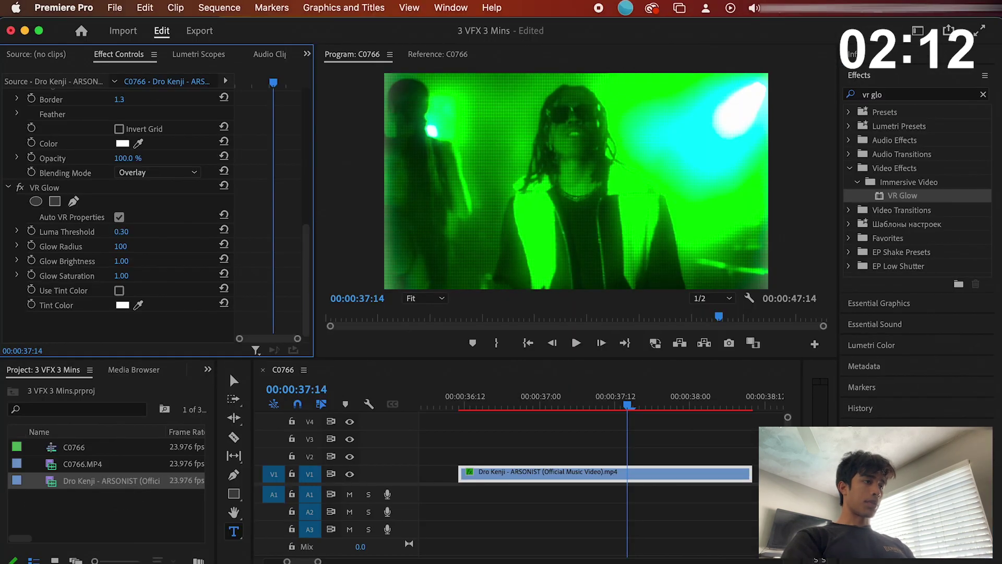
pyautogui.scroll(-3, 492, 440)
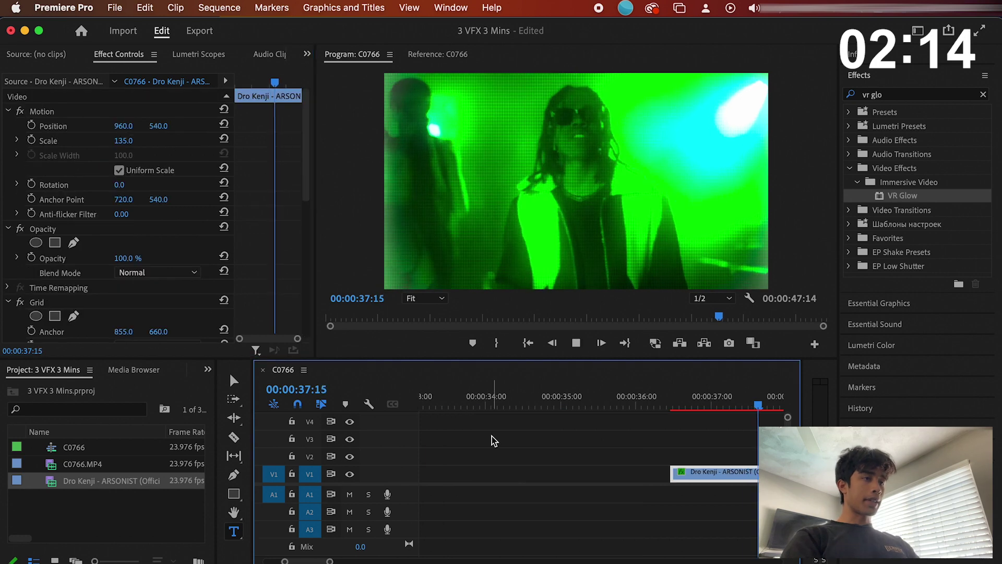
pyautogui.scroll(-3, 492, 440)
pyautogui.click(569, 407)
pyautogui.press('space')
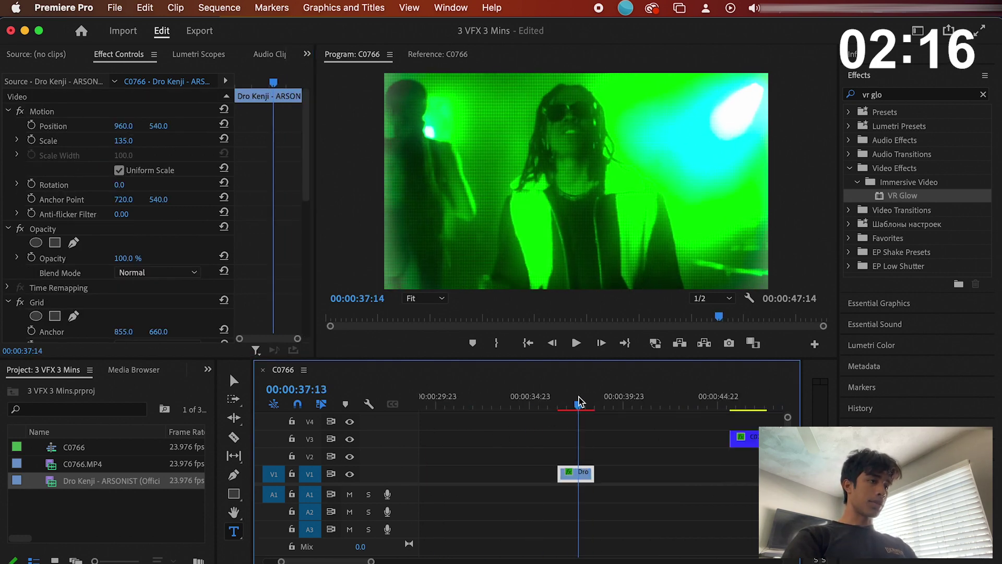
pyautogui.press('space')
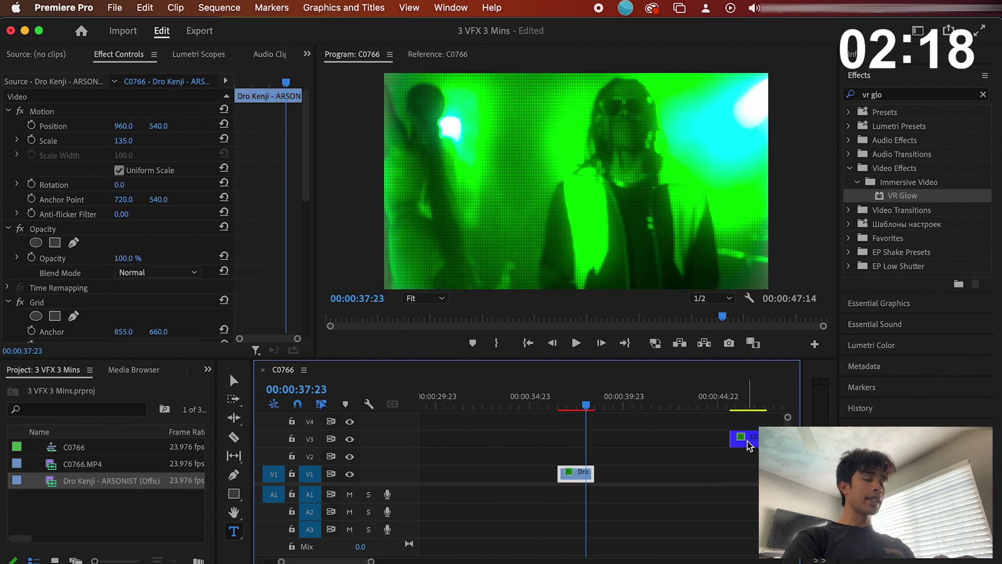
pyautogui.scroll(4, 611, 407)
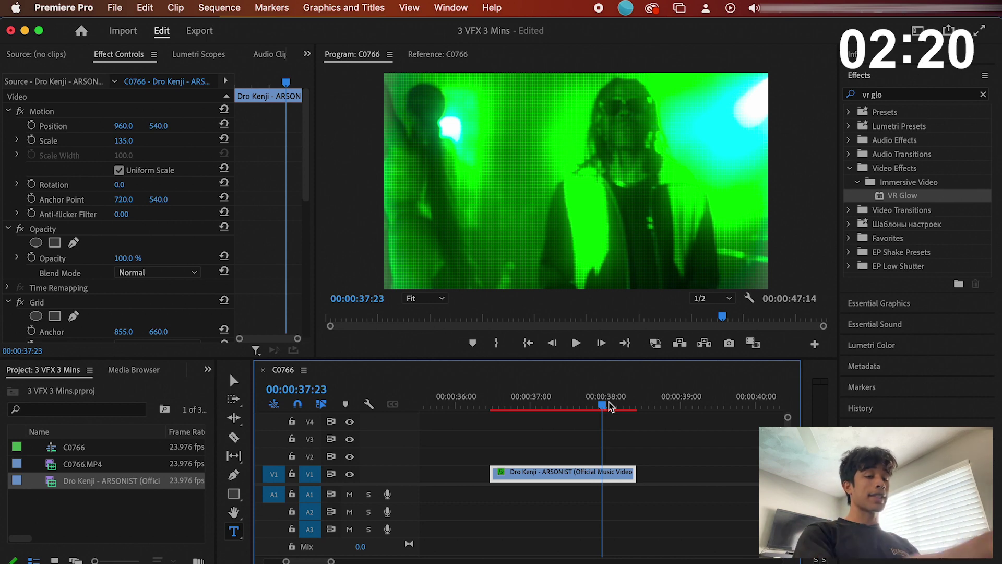
pyautogui.scroll(-3, 611, 407)
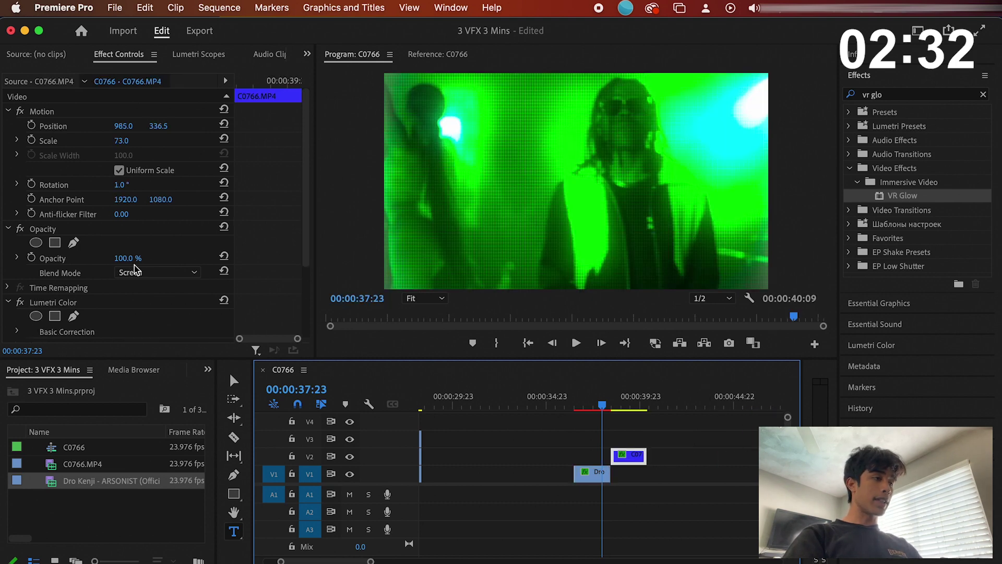
# Place the C0766.MP4 camcorder overlay above the music clip in Screen blend mode.
pyautogui.moveTo(629, 455); pyautogui.dragTo(591, 456)
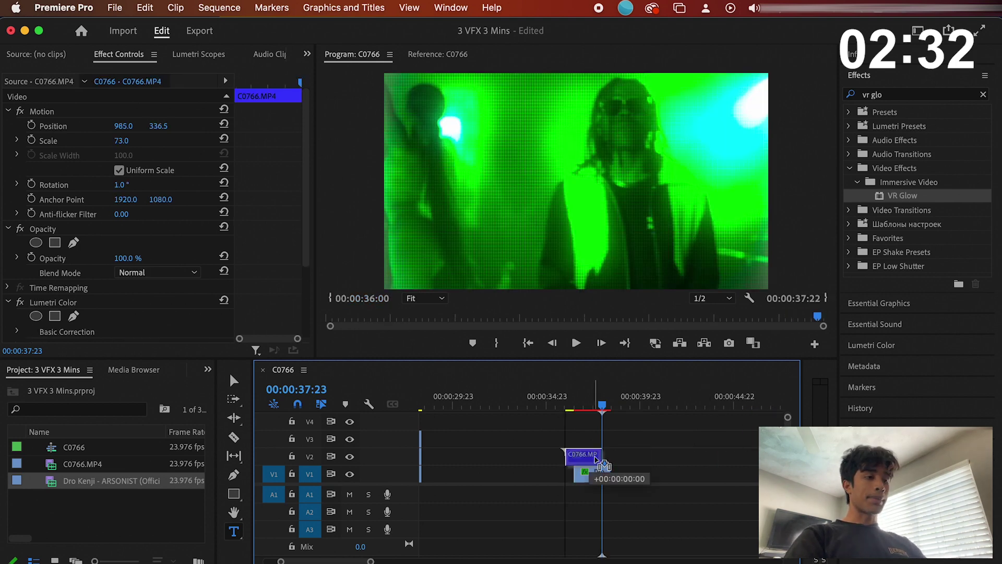
pyautogui.click(595, 400)
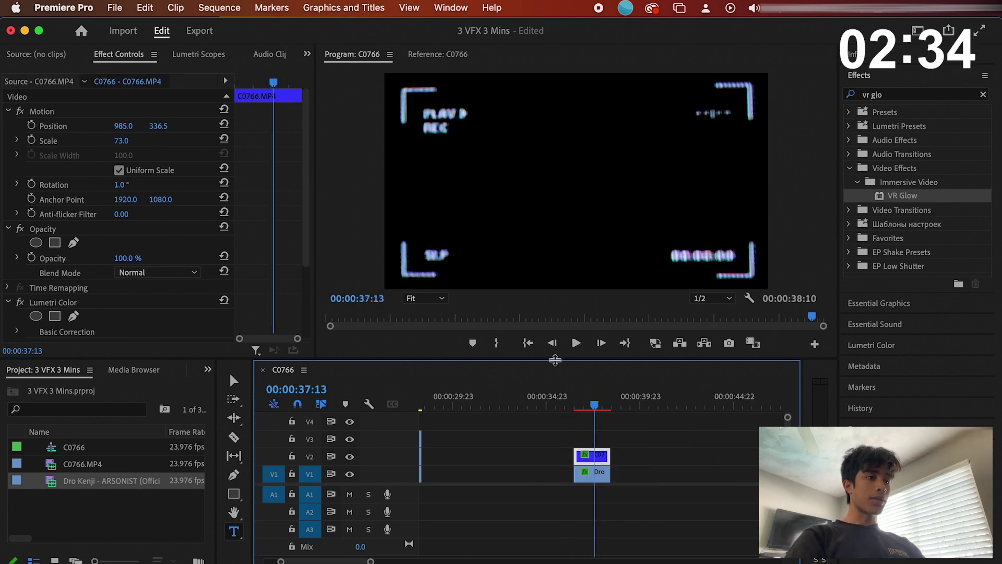
pyautogui.scroll(-5, 166, 291)
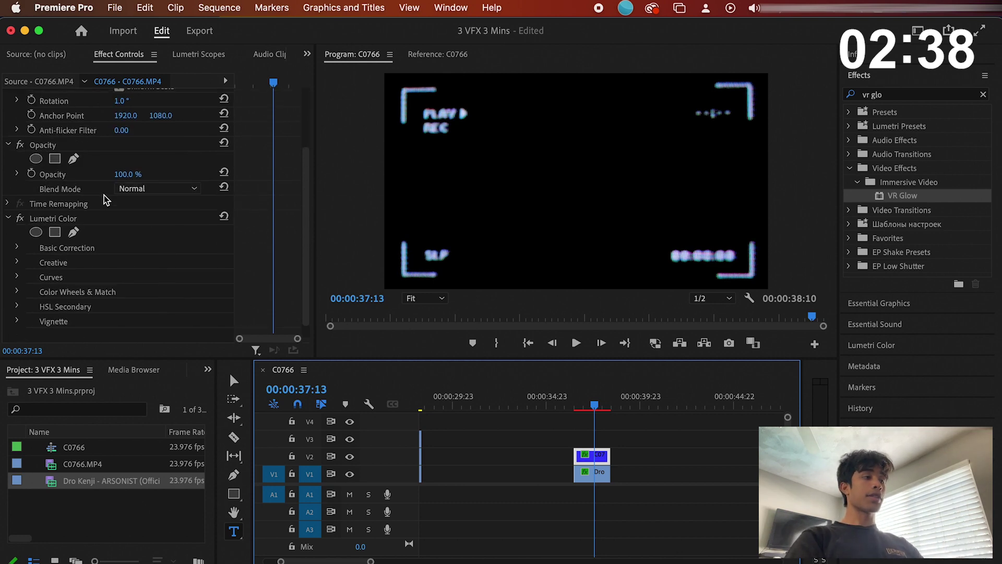
pyautogui.click(162, 188)
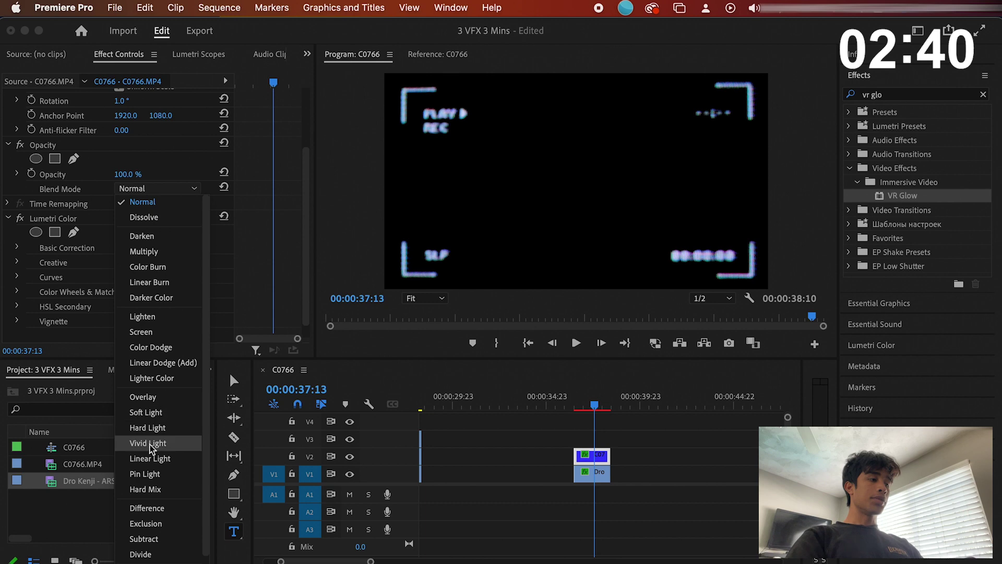
pyautogui.click(142, 332)
# Play back the screened camcorder overlay, then return to 37:06.
pyautogui.moveTo(626, 410); pyautogui.dragTo(589, 406)
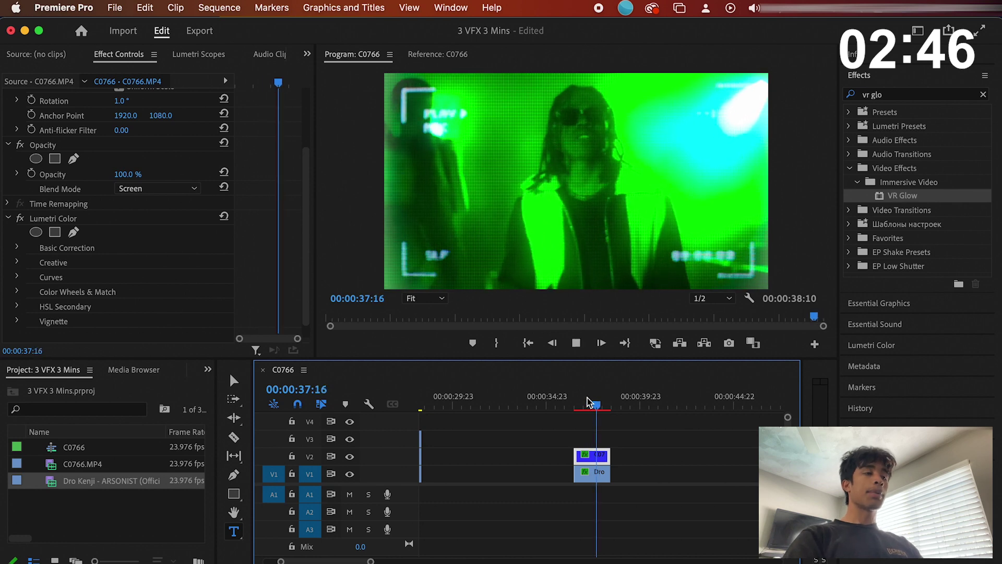
pyautogui.press('space')
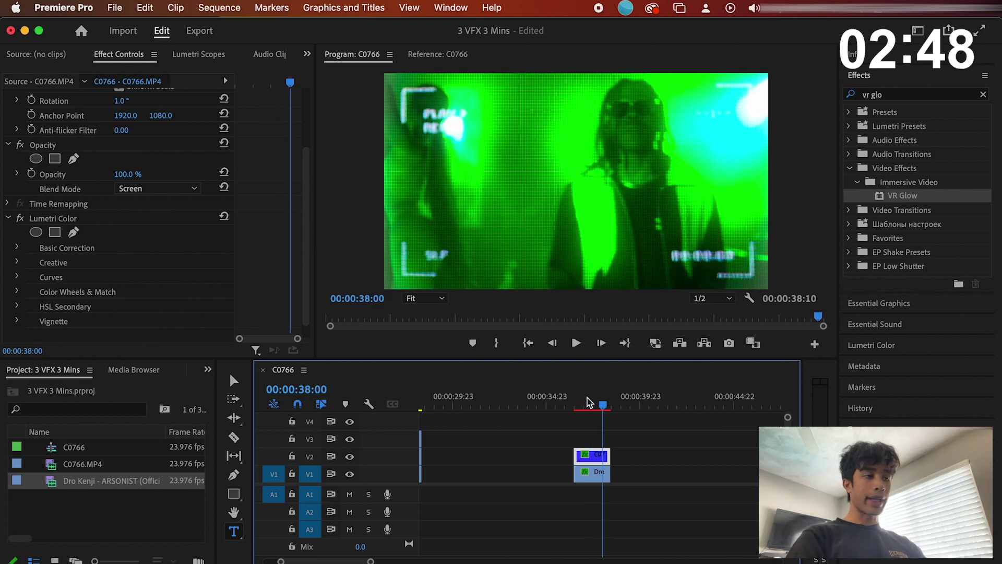
pyautogui.moveTo(589, 402); pyautogui.dragTo(591, 403)
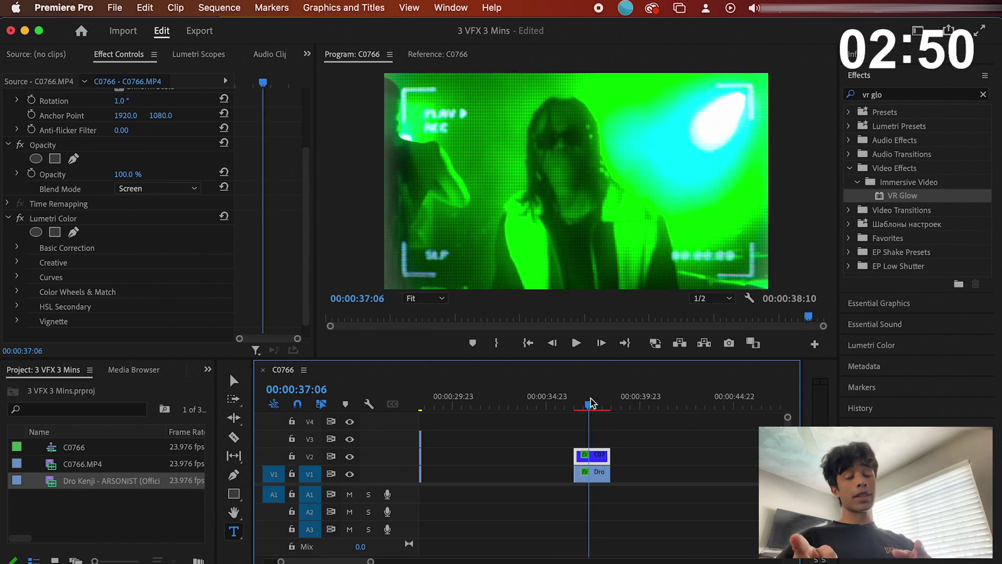